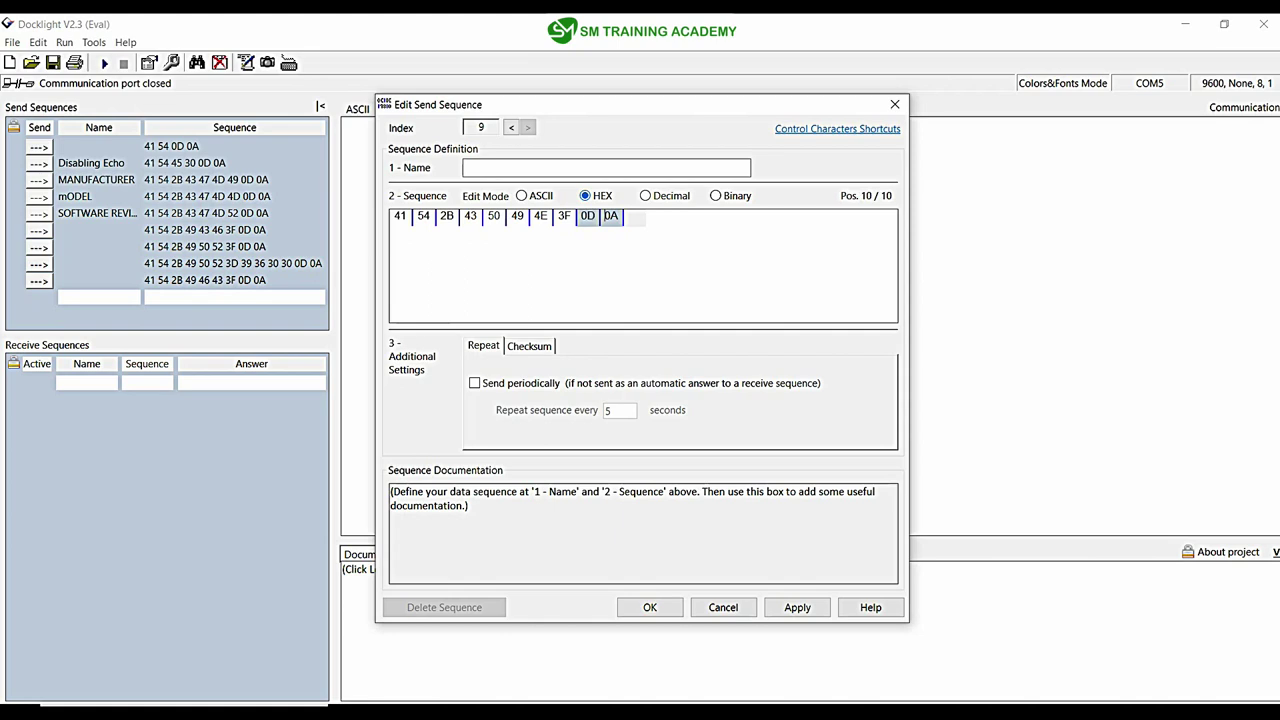
- Save the new AT+CPIN? send sequence and test communication on COM5 with the AT command
key("Return")
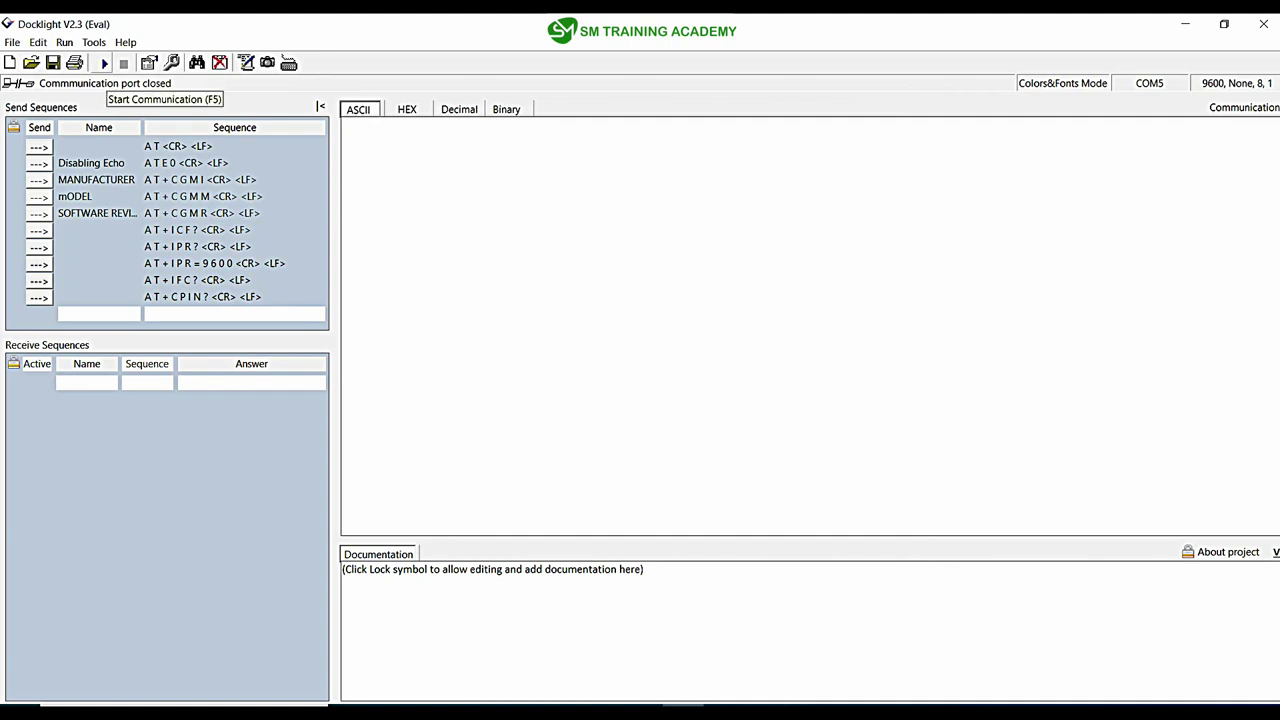
left_click(104, 63)
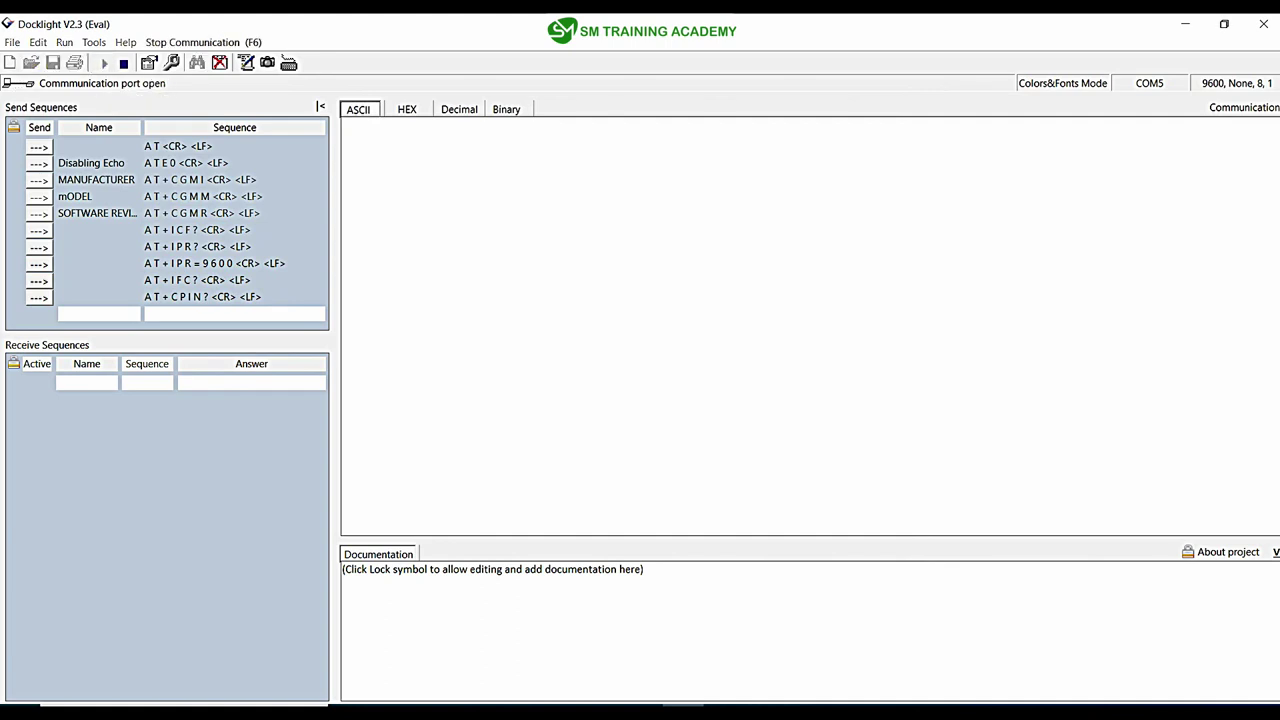
left_click(39, 147)
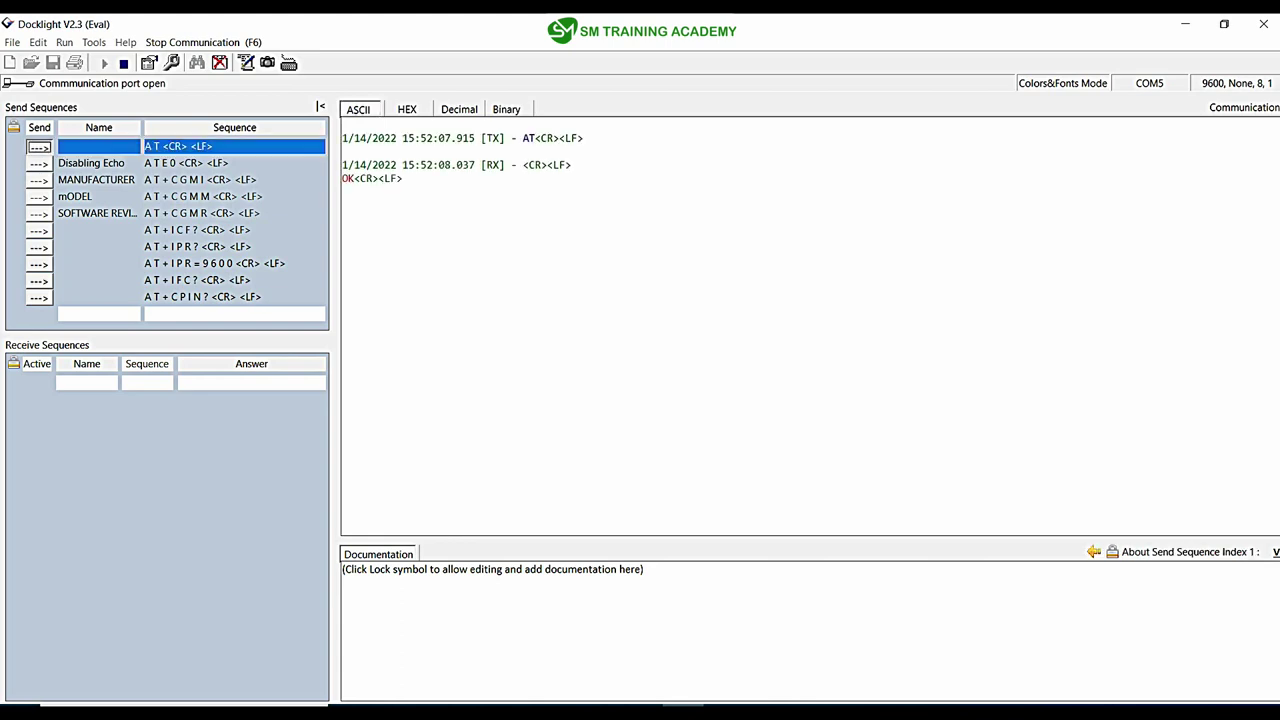
left_click_drag(379, 178, 518, 166)
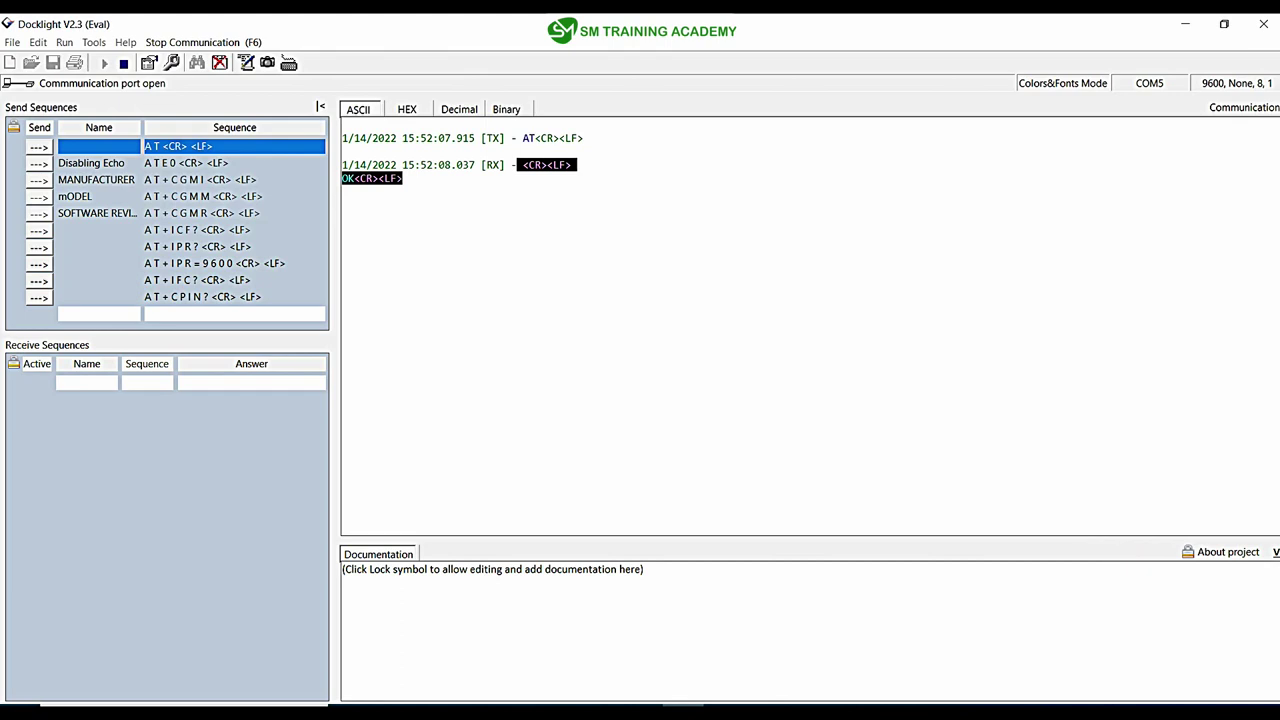
- Send the AT+CPIN? query twice and highlight the modem's response lines one by one
left_click(39, 298)
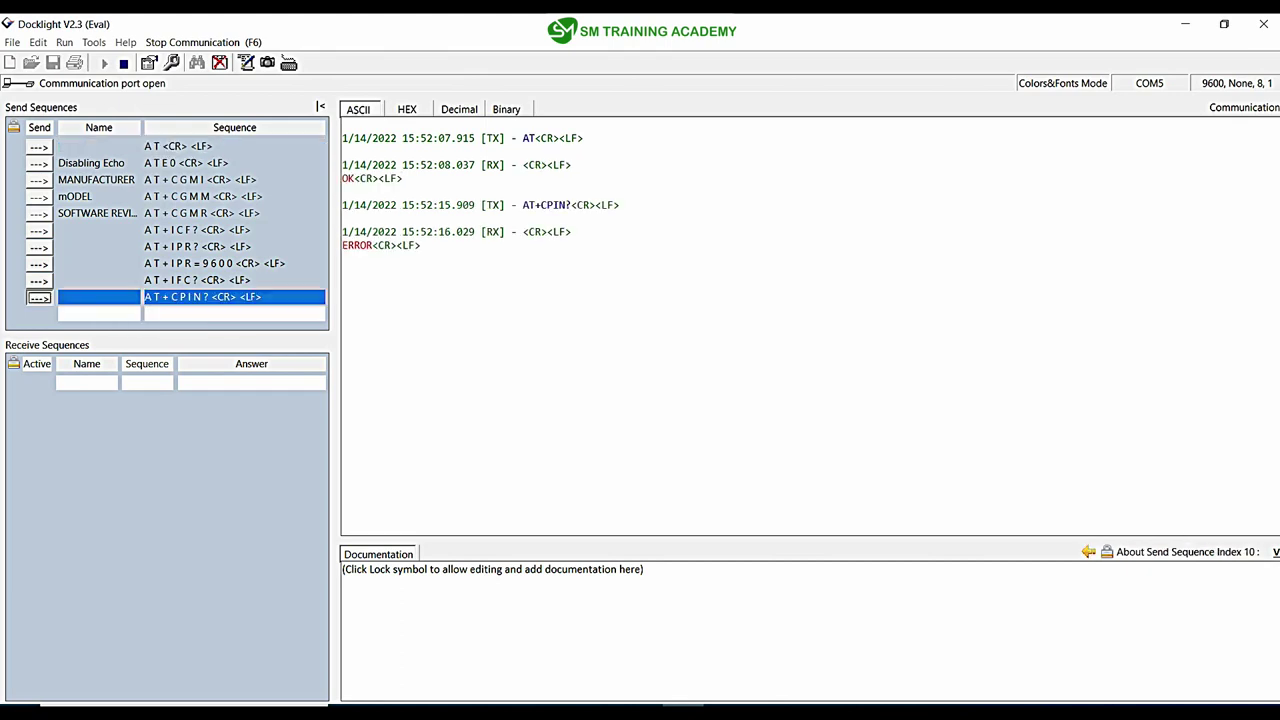
left_click(39, 298)
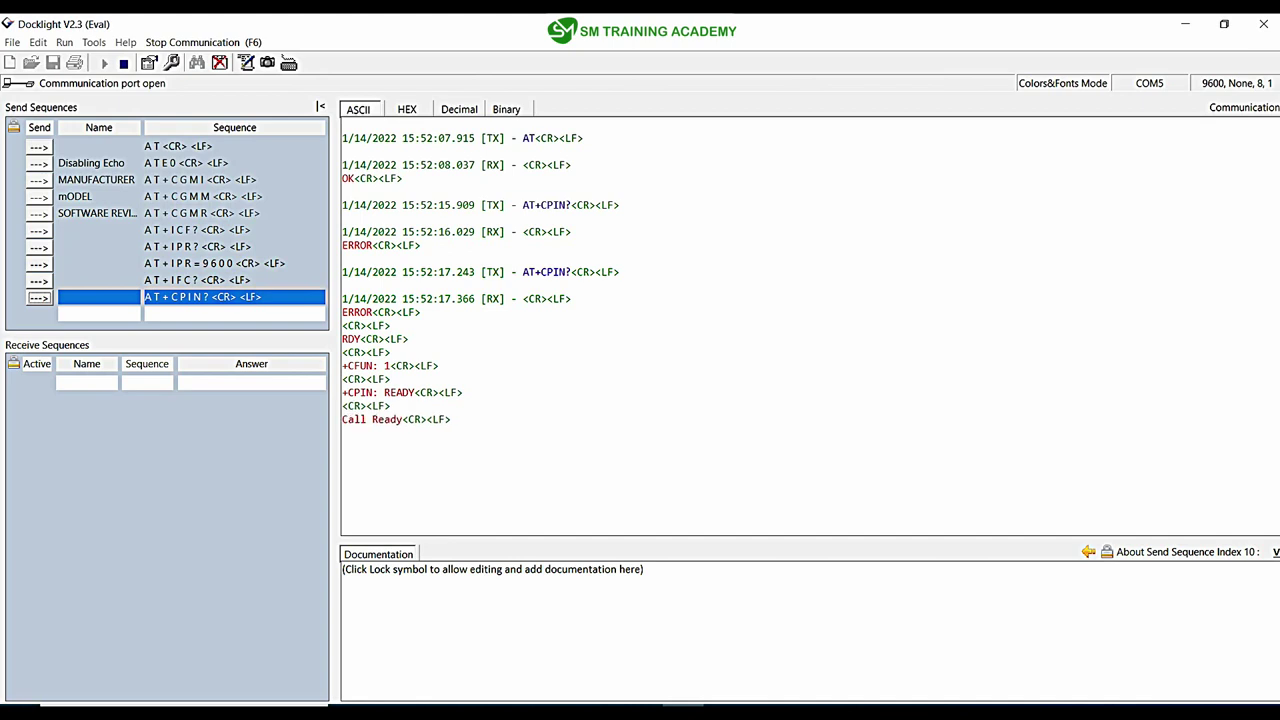
left_click_drag(344, 432, 342, 325)
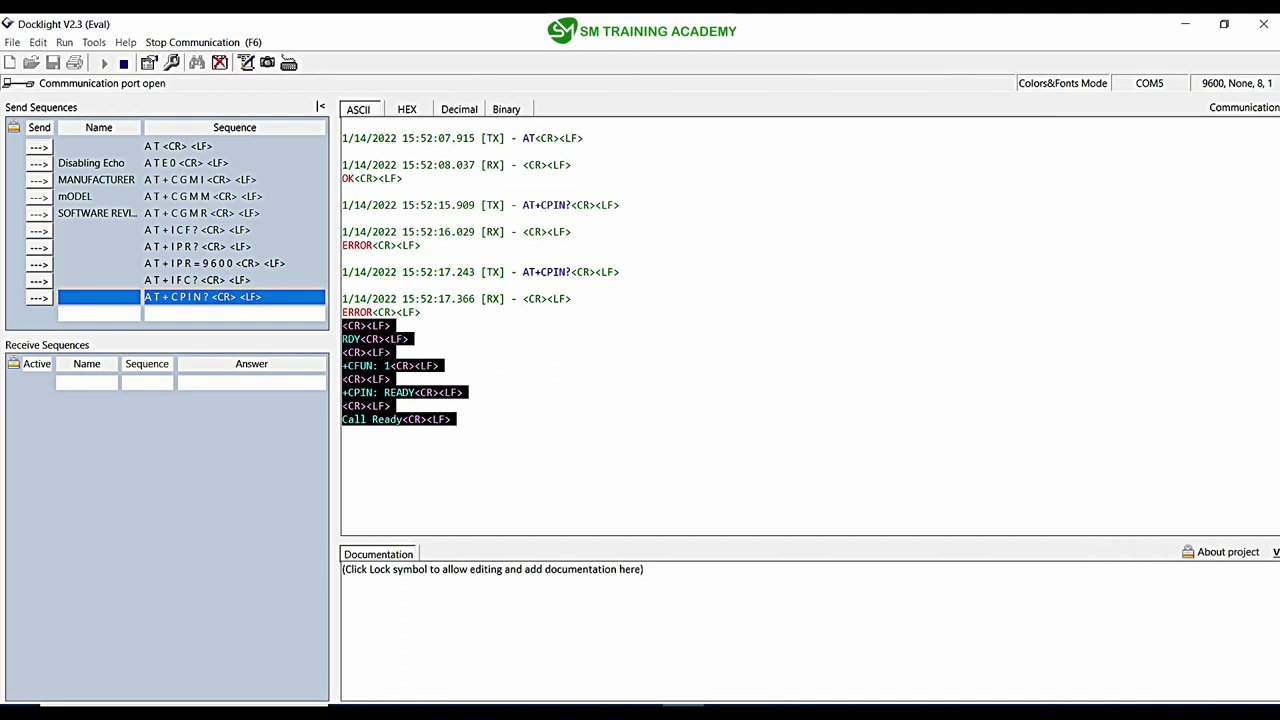
left_click(343, 433)
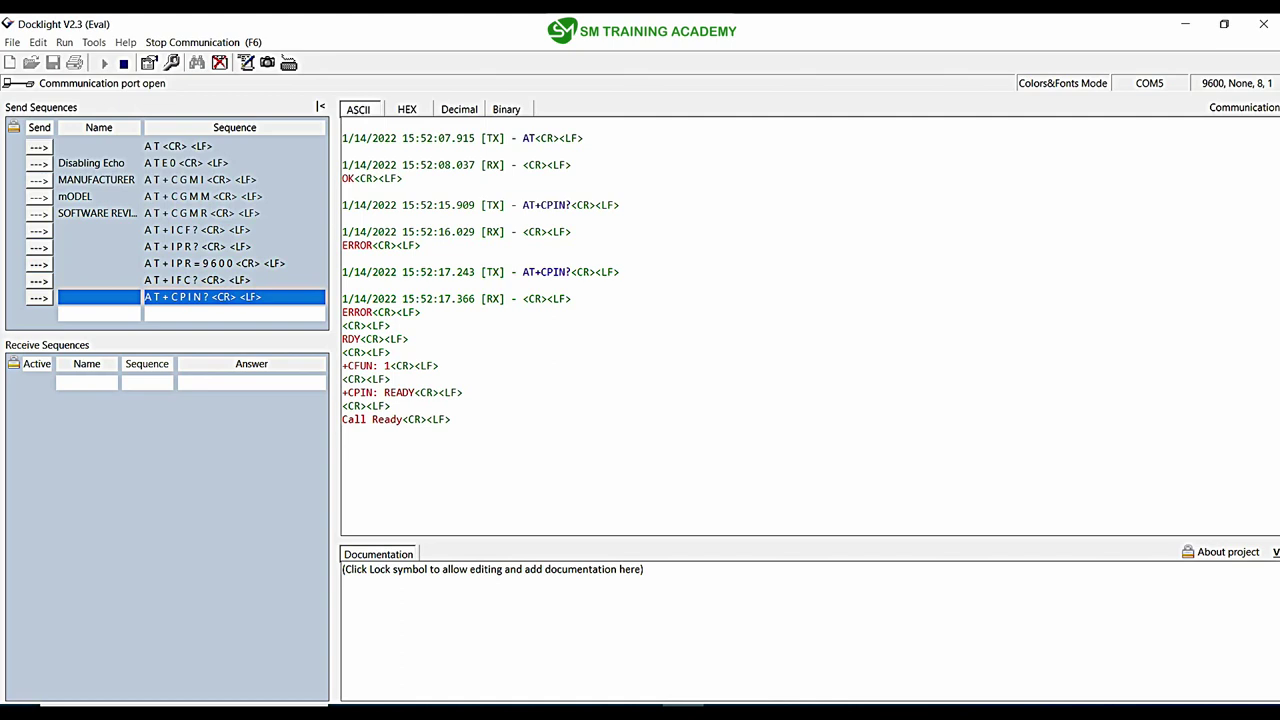
left_click_drag(409, 339, 342, 339)
left_click_drag(438, 365, 342, 365)
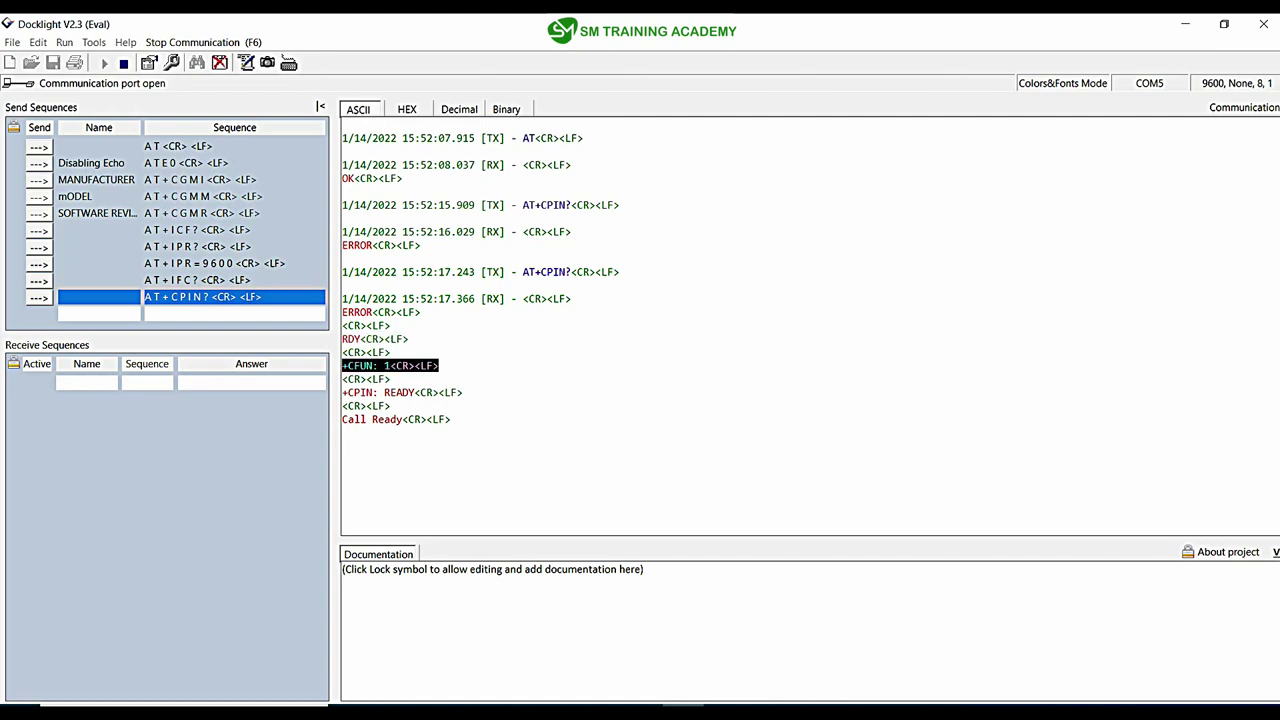
left_click_drag(462, 392, 342, 392)
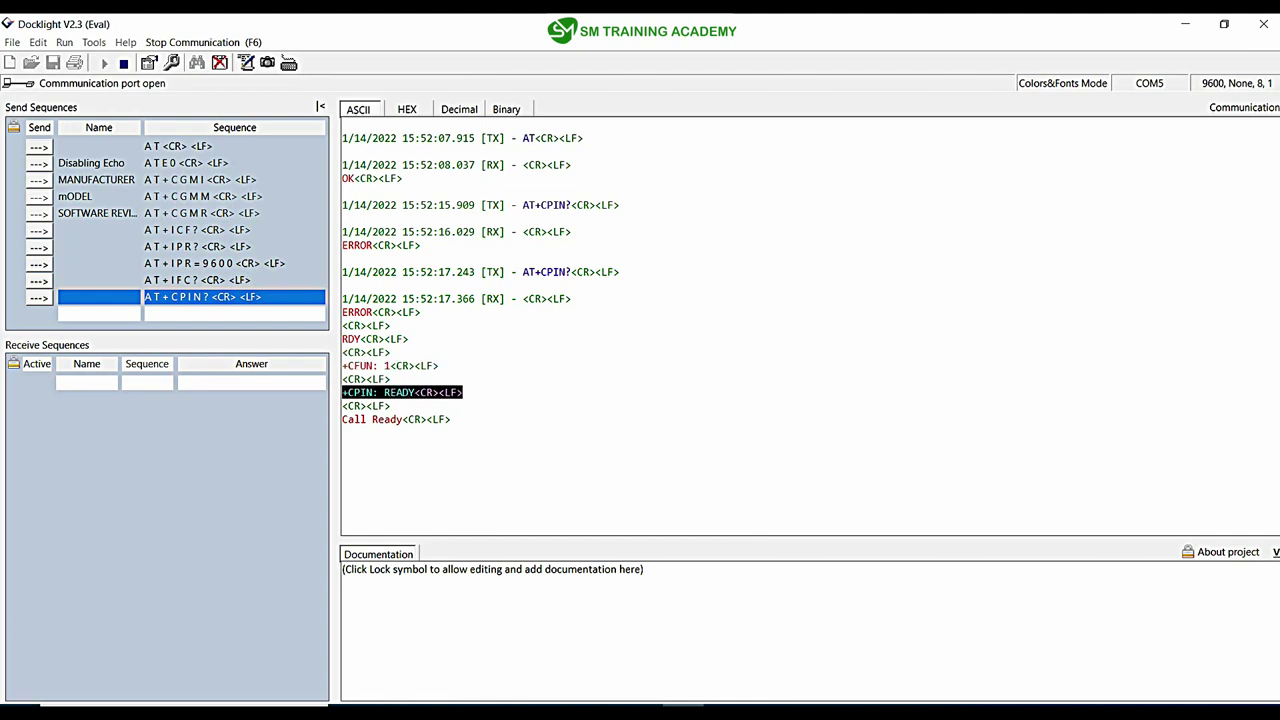
left_click_drag(450, 419, 342, 405)
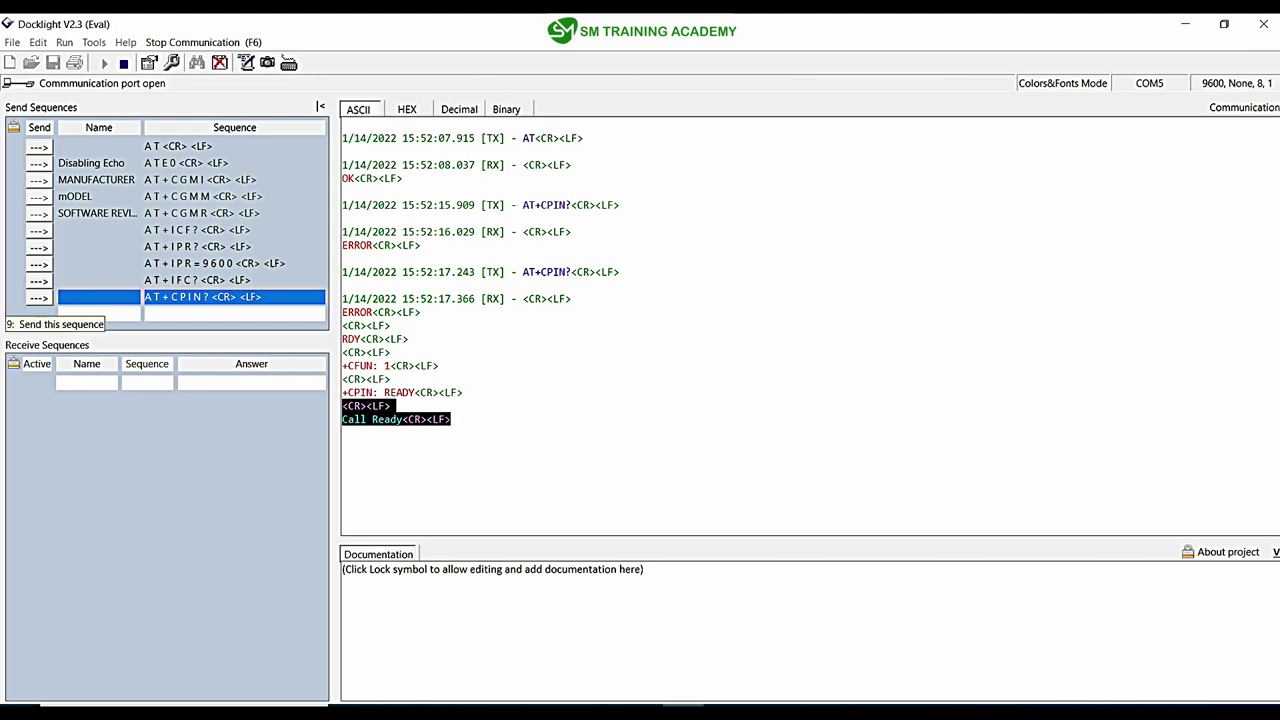
- Repeat the AT+CPIN? query and highlight its SIM status reply and the echoed command line in the log
left_click(38, 297)
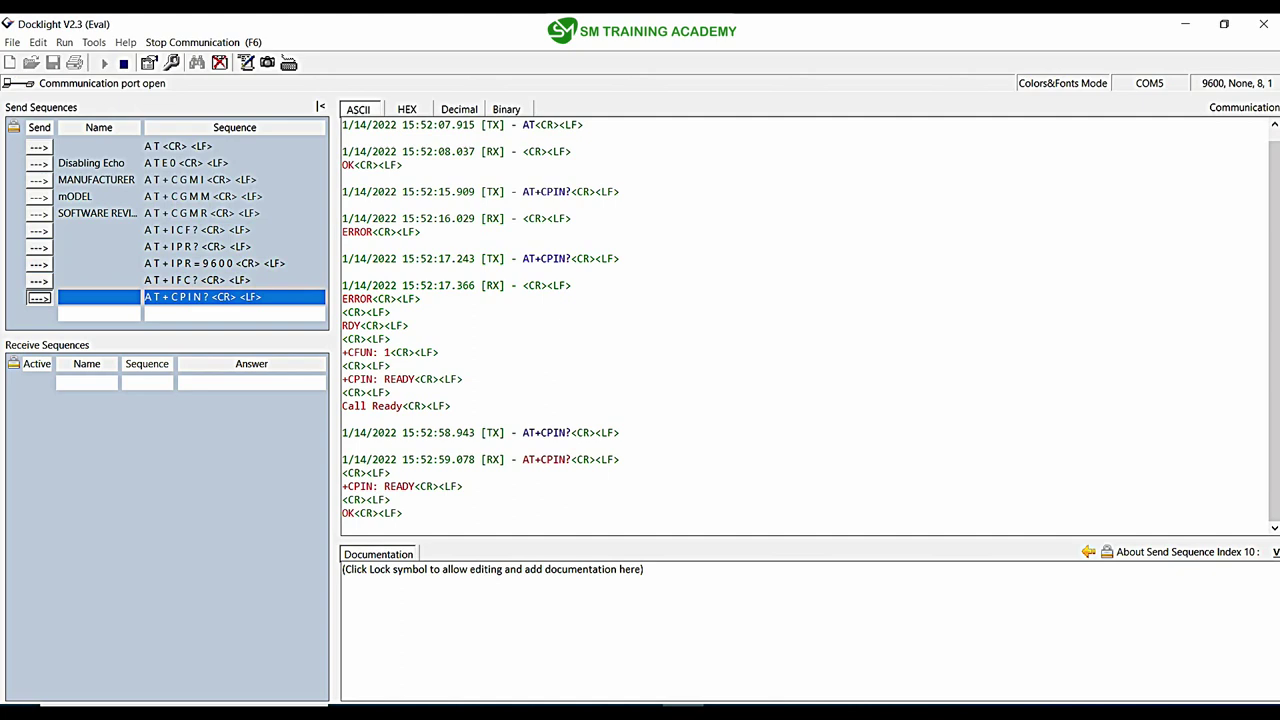
left_click_drag(464, 487, 342, 475)
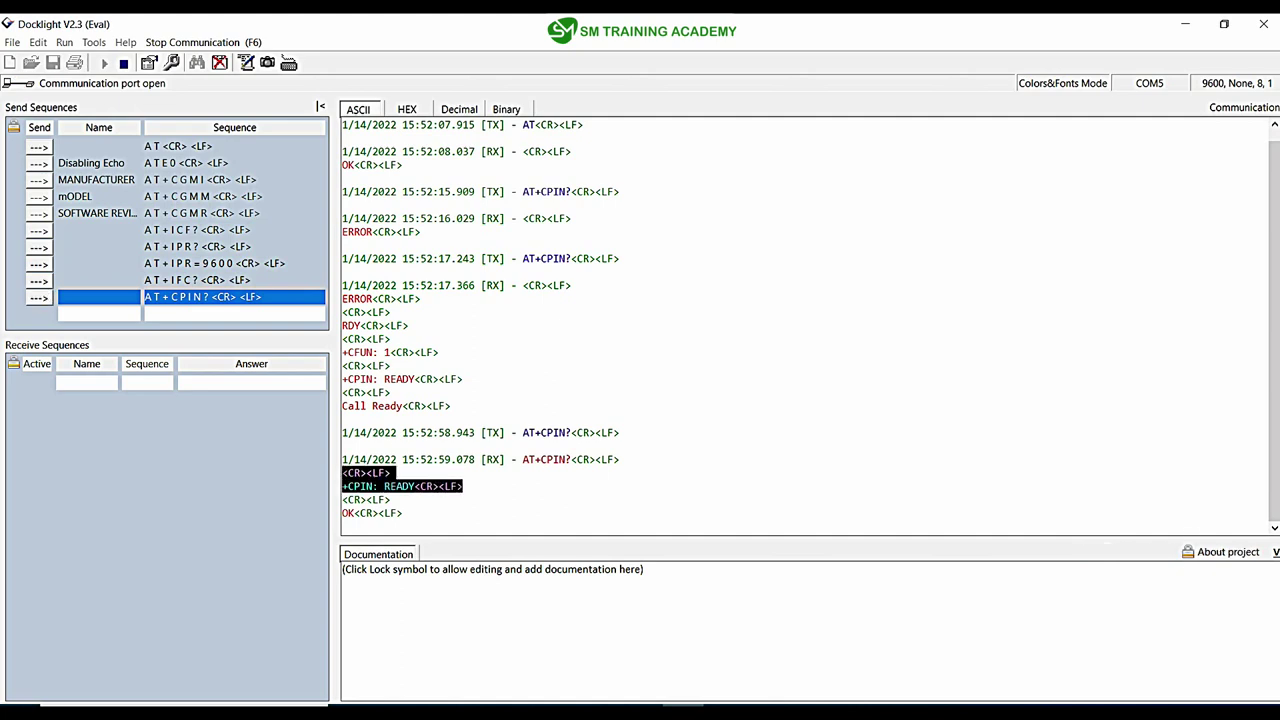
left_click_drag(619, 459, 343, 459)
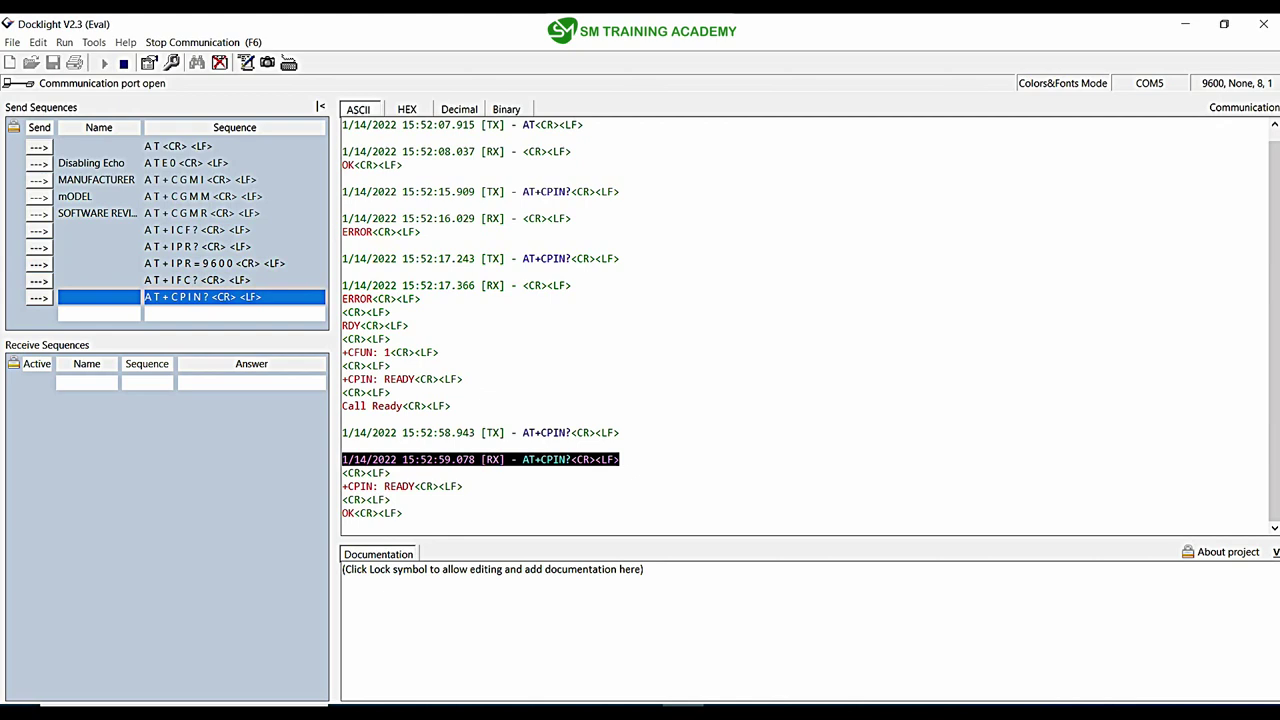
- Disable the modem's command echo with ATE0 and query AT+CPIN? again, highlighting its status reply
left_click(39, 163)
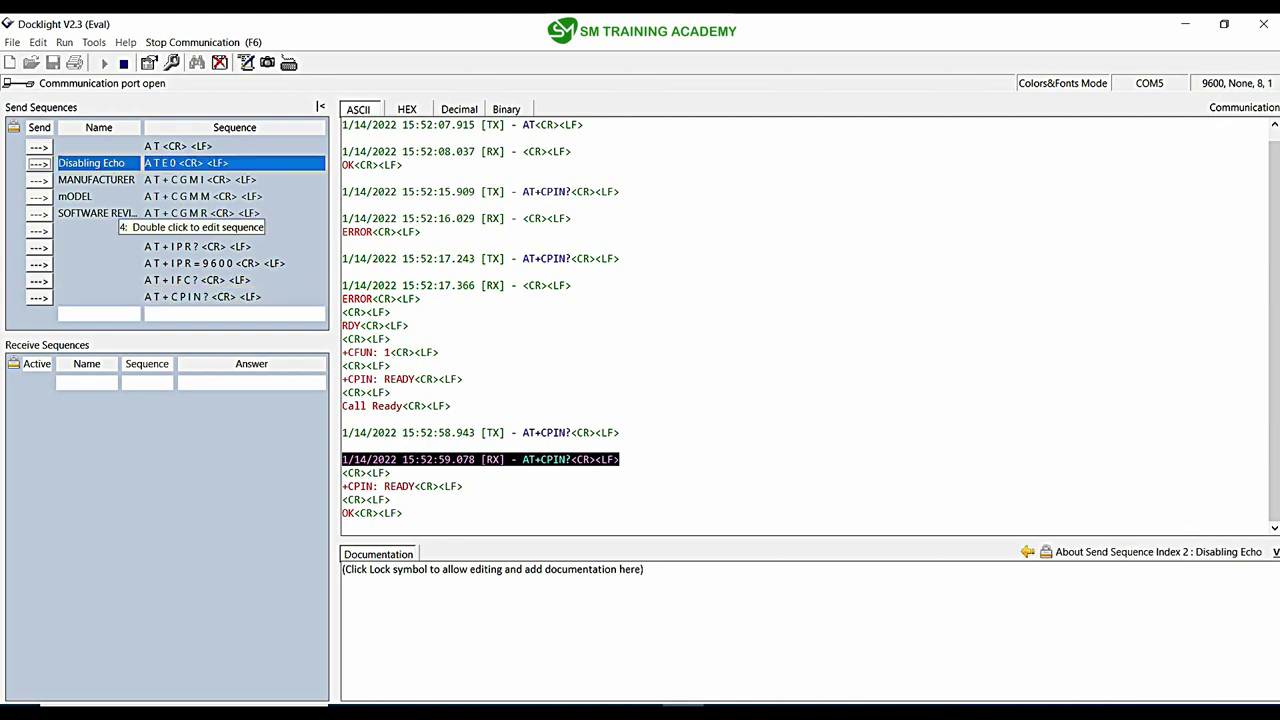
left_click(38, 163)
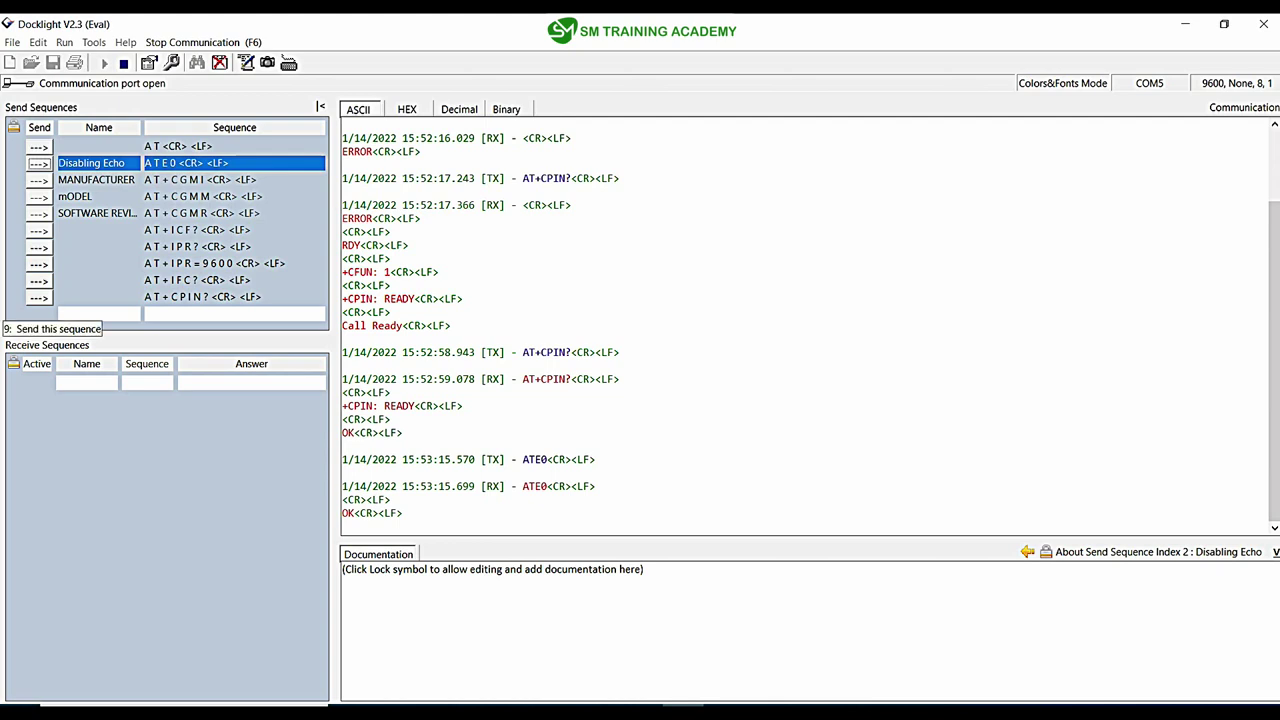
left_click(39, 297)
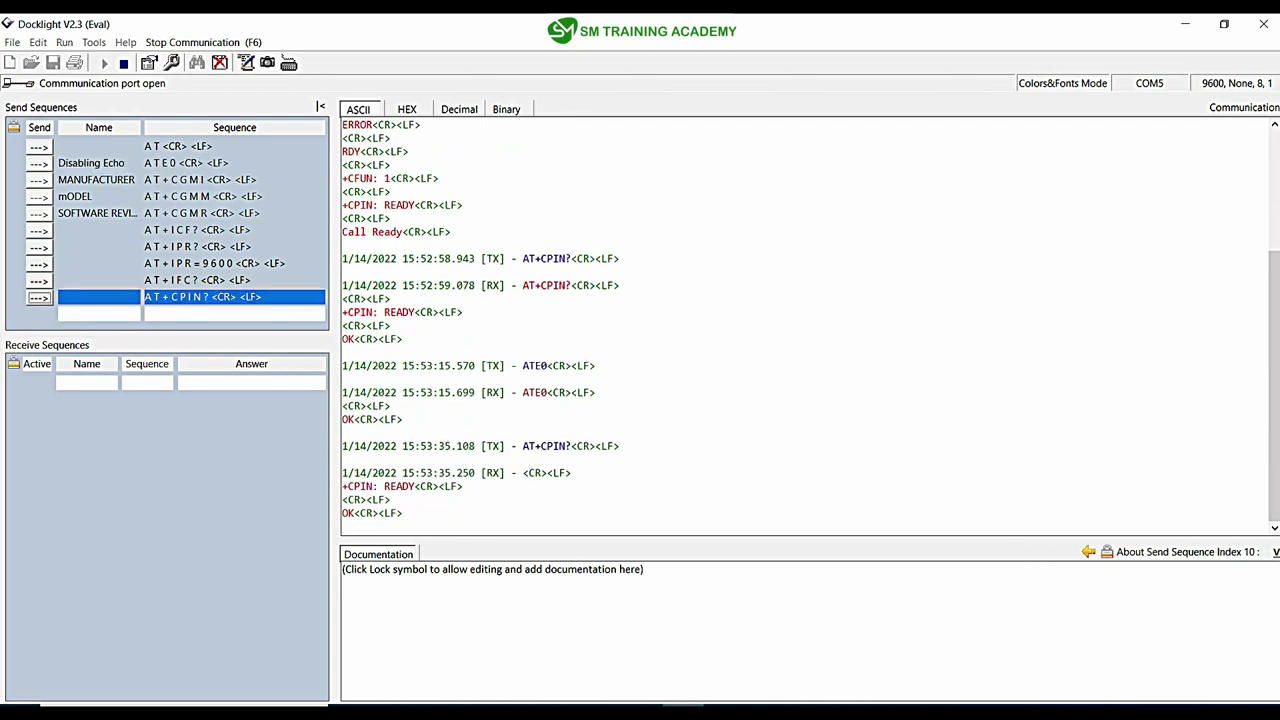
left_click_drag(463, 486, 342, 486)
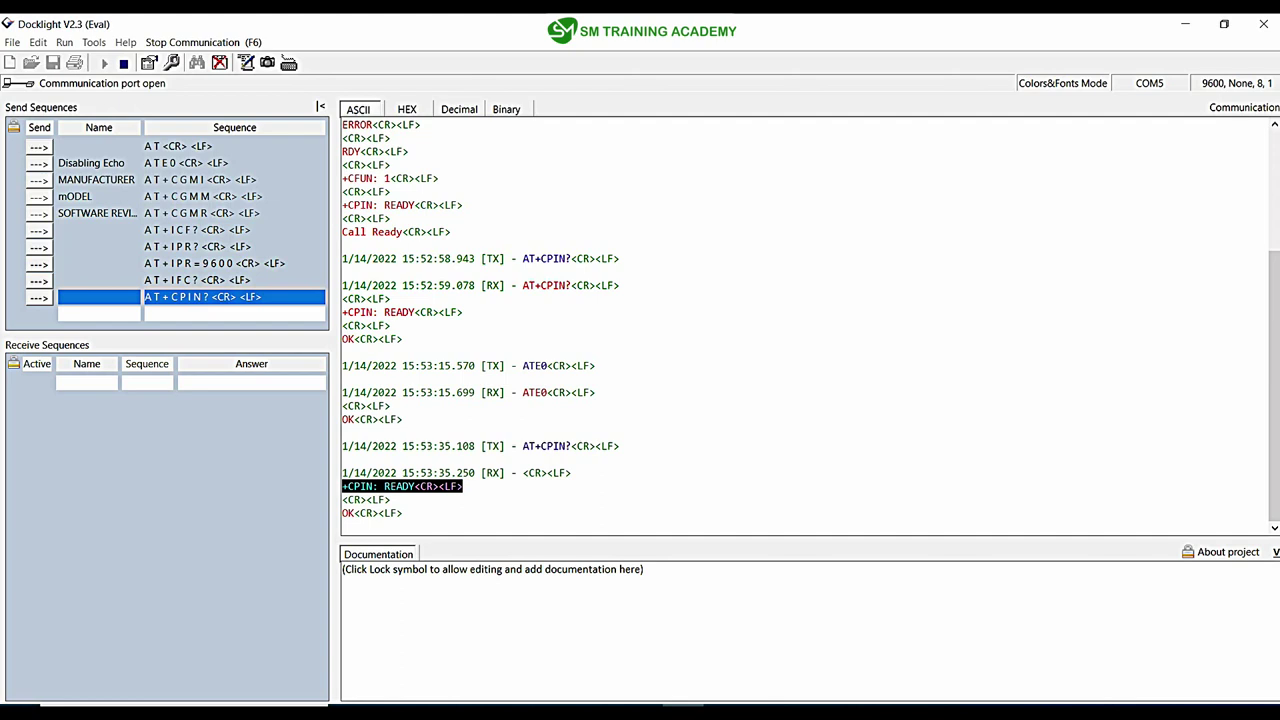
left_click(392, 499)
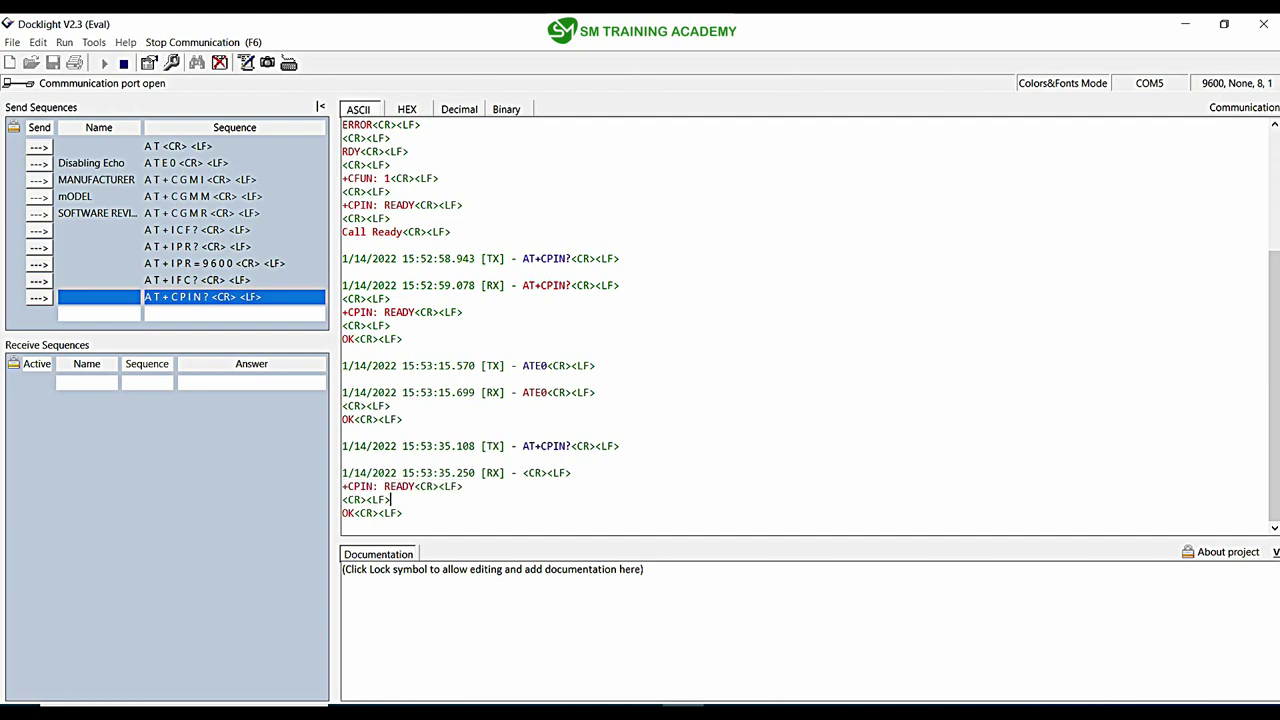
scroll(806, 326, "up", 1)
scroll(806, 326, "down", 1)
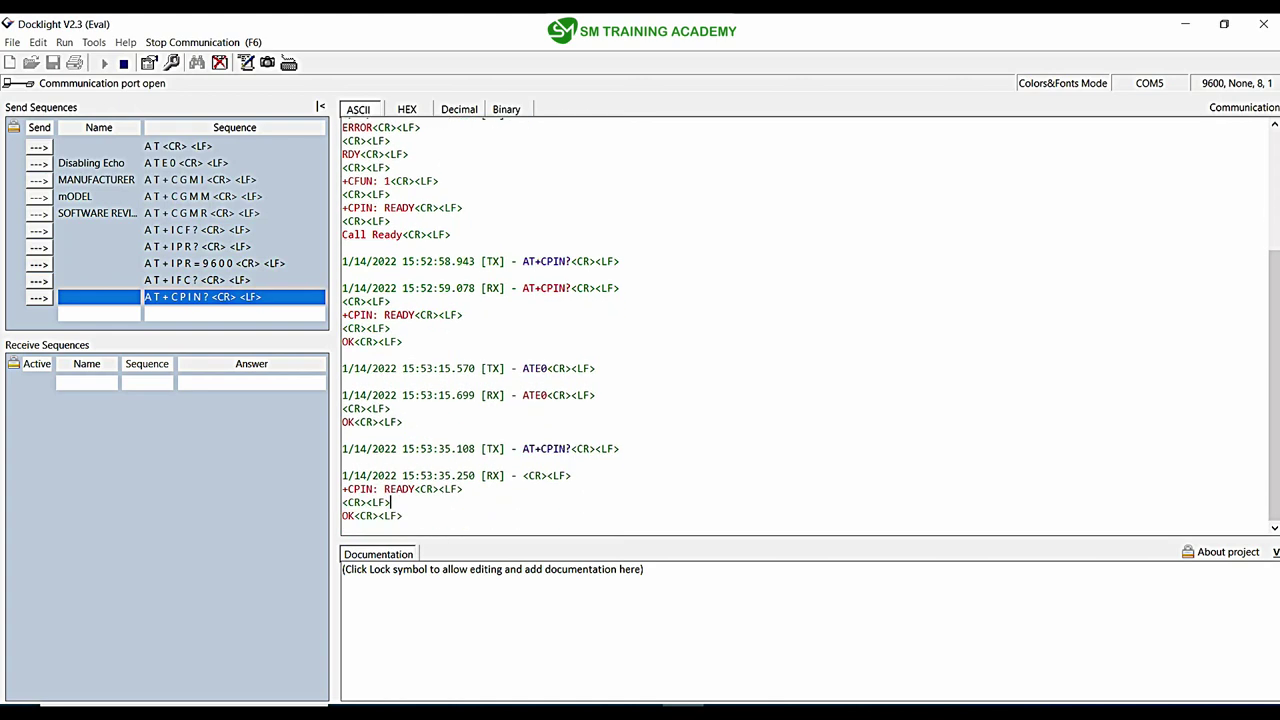
- Switch to PowerPoint to highlight AT+CSQ on the NETWORK AT COMMANDS slide, and return to Docklight
left_click(642, 712)
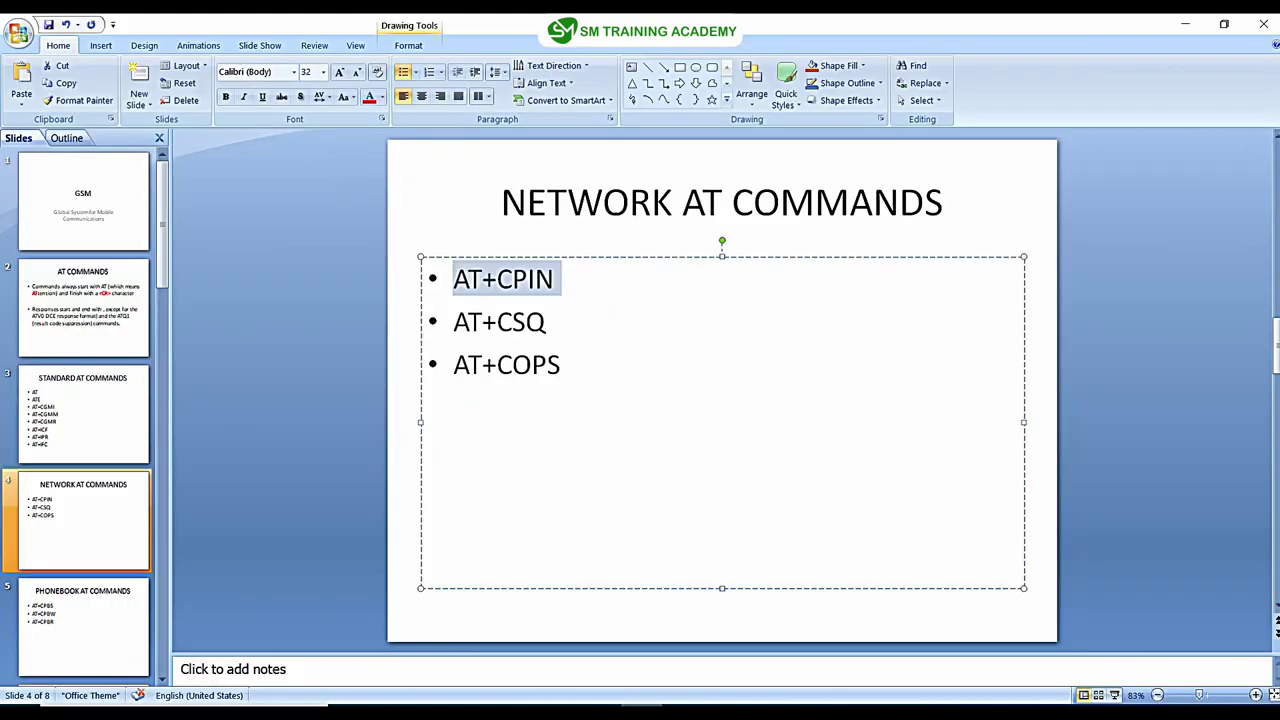
triple_click(524, 322)
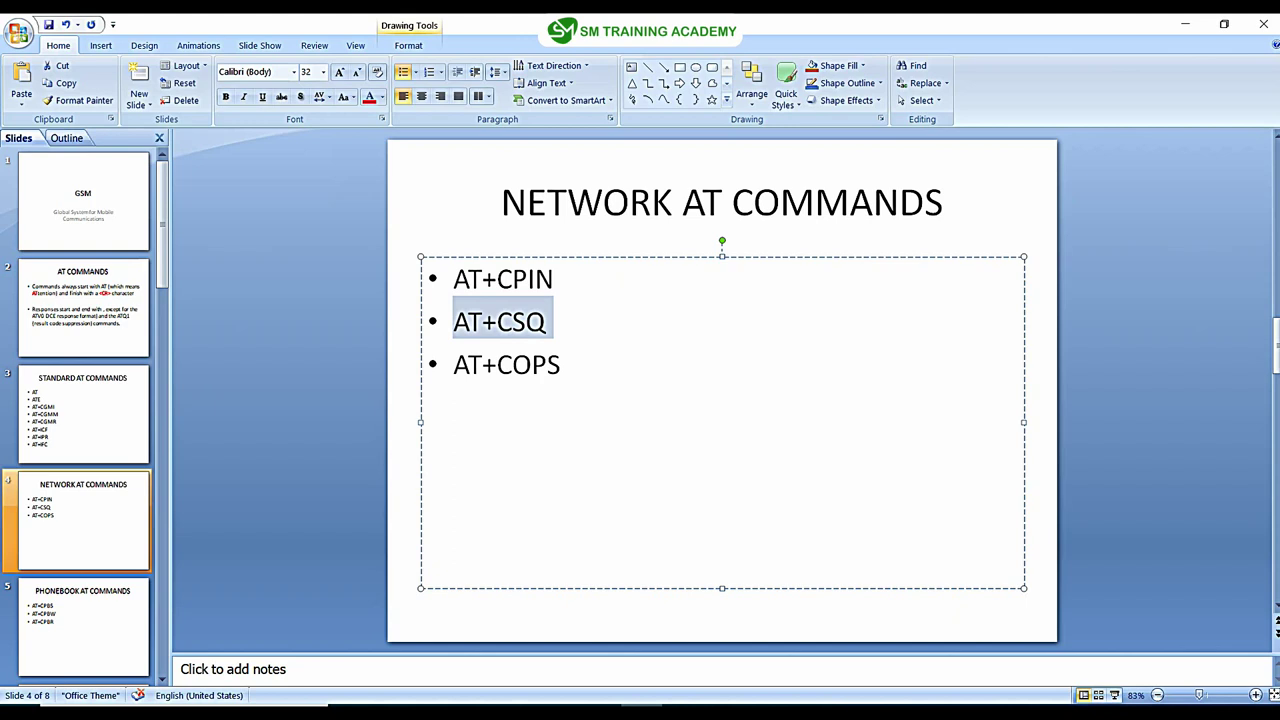
left_click(683, 711)
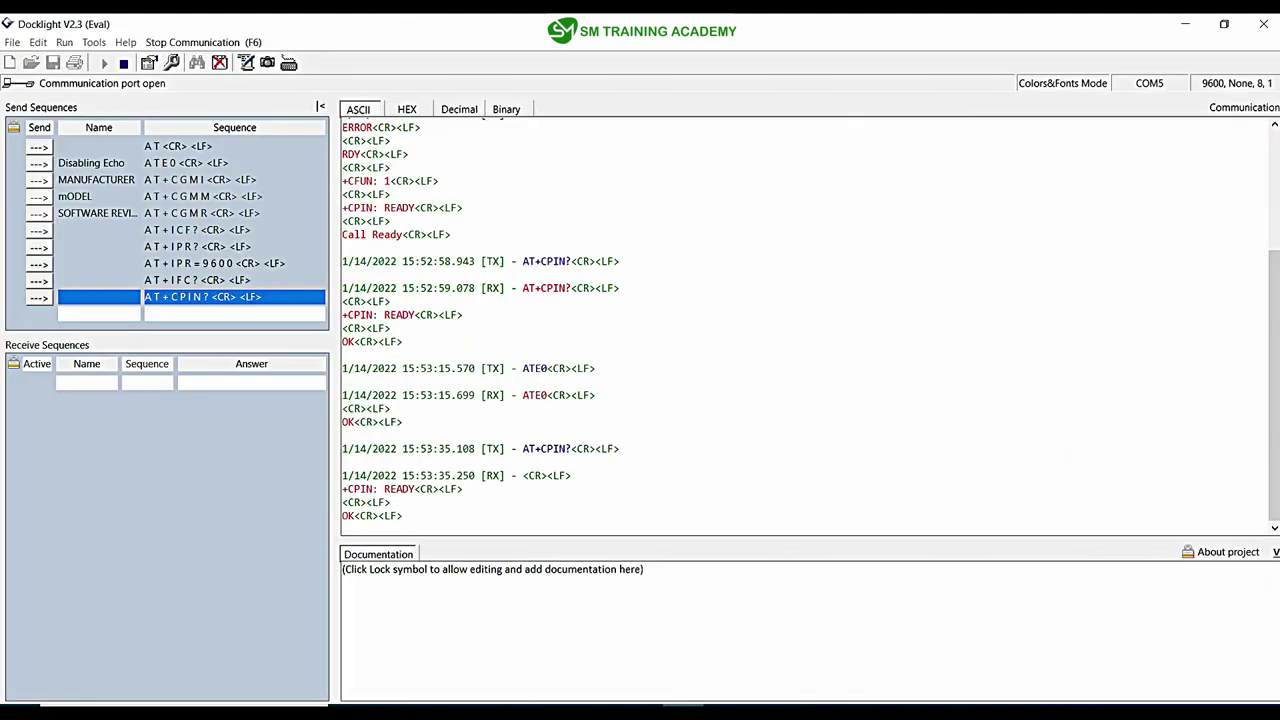
- Add a send sequence AT+CSQ? ending in the hex bytes 0D 0A
double_click(235, 314)
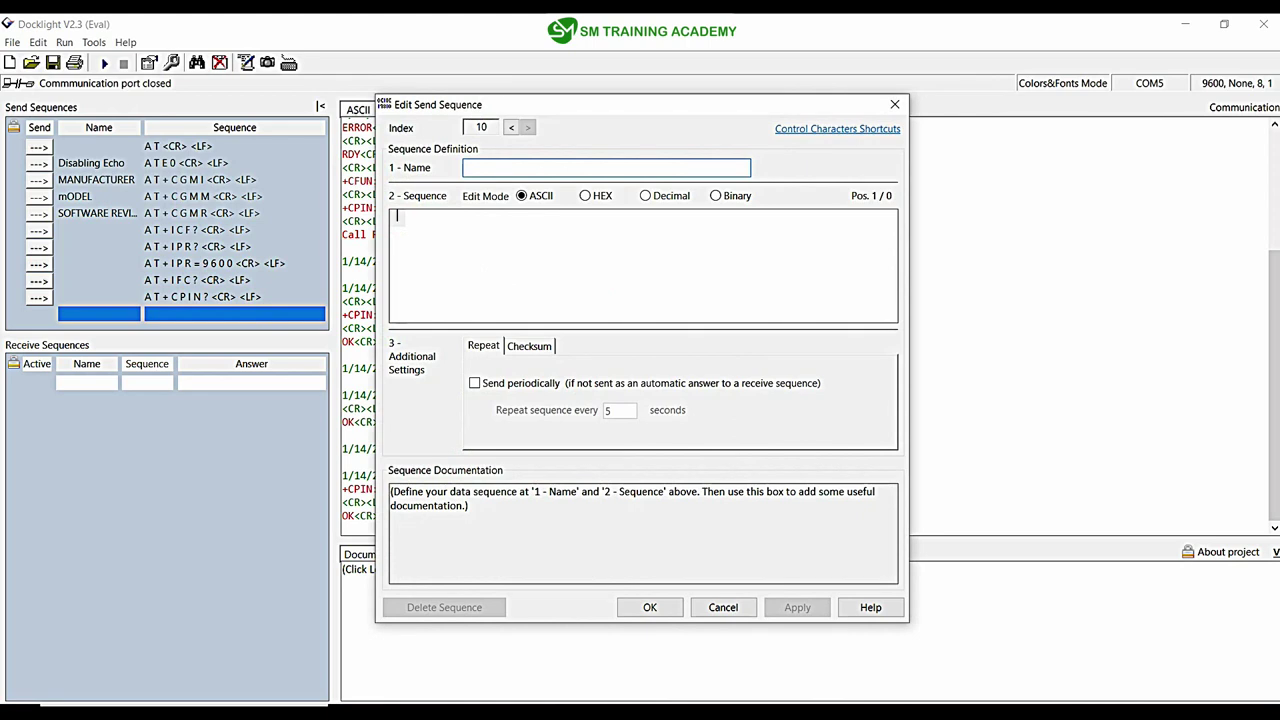
type("AT+CSQrn")
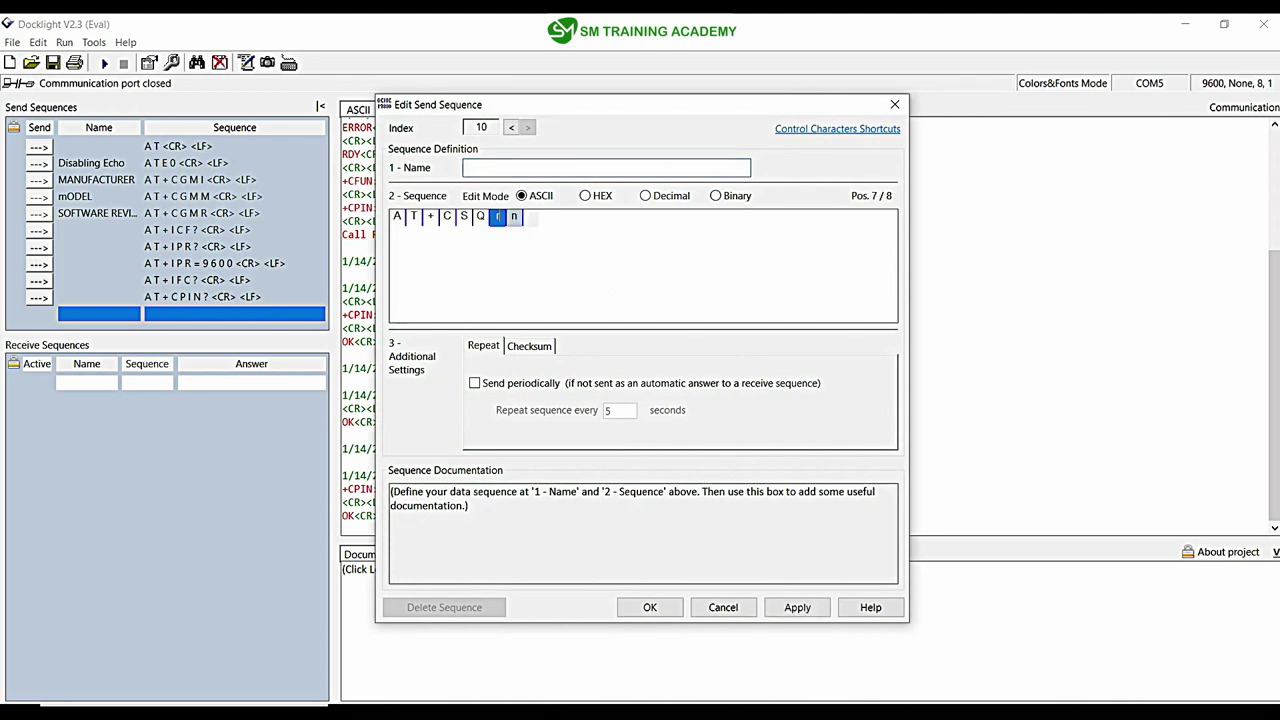
type("?")
left_click(586, 196)
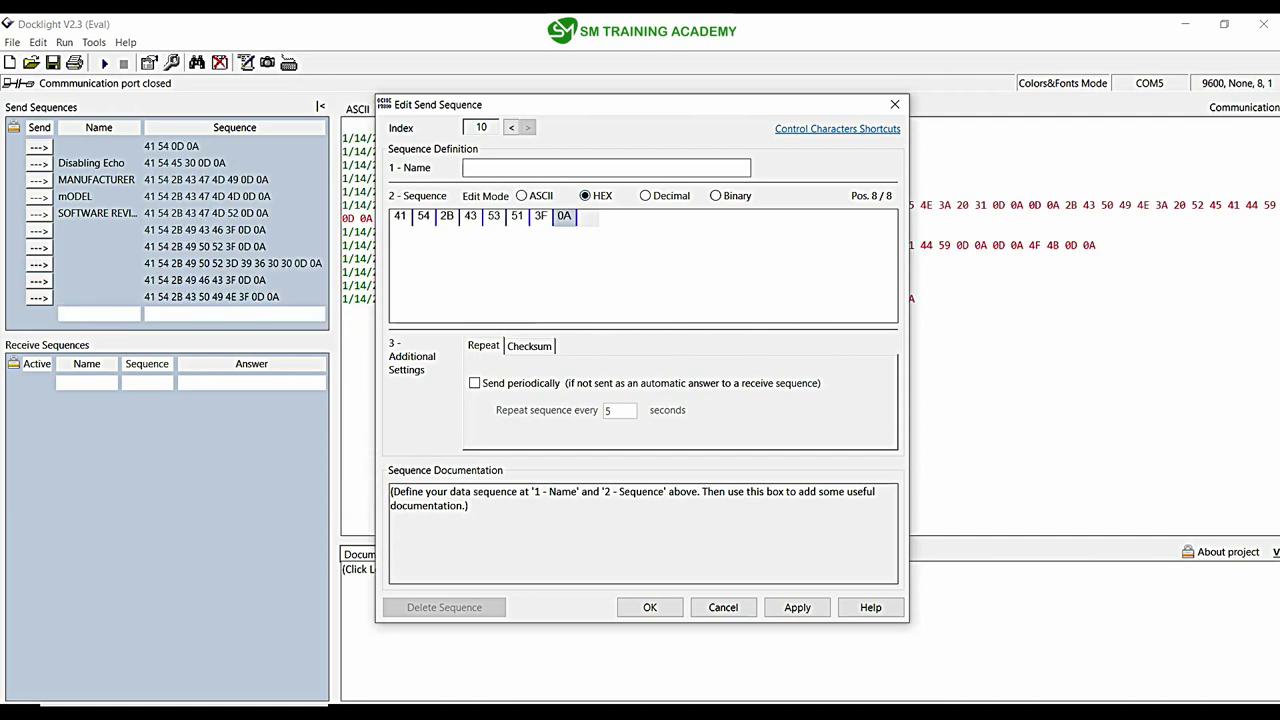
type("0D")
key("Return")
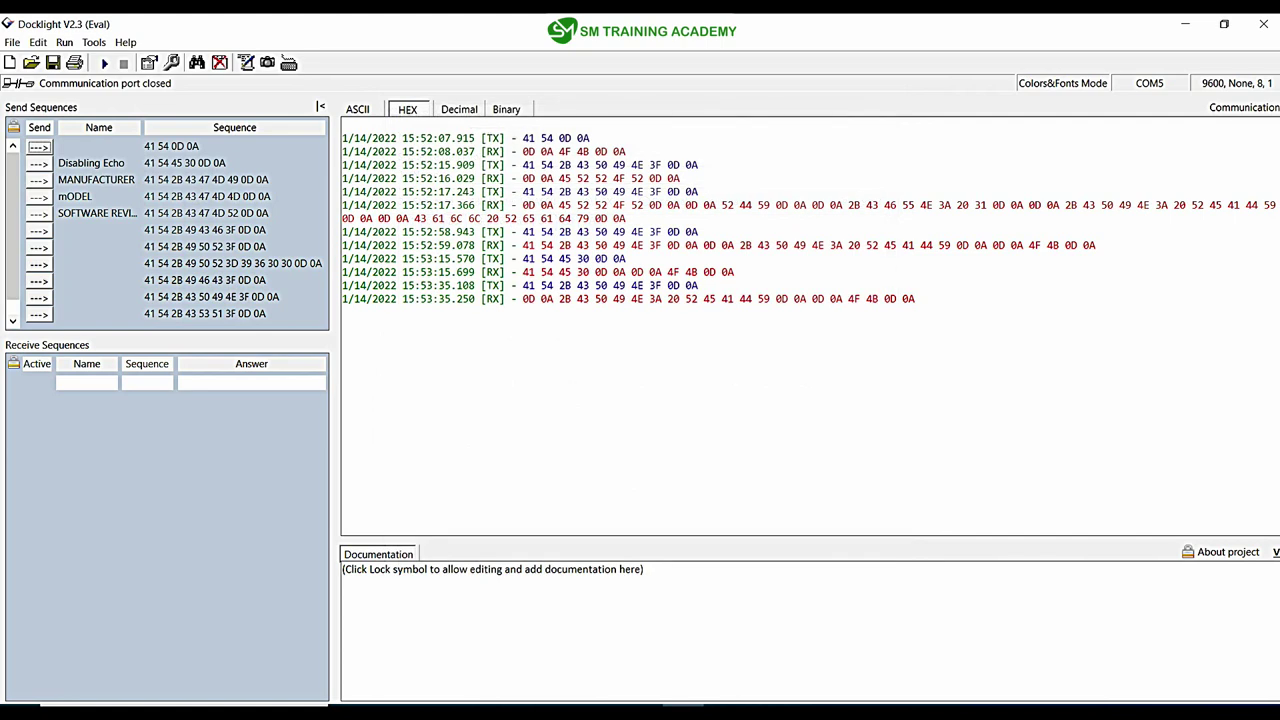
- Show the communication log as ASCII and send the AT and AT+CSQ? sequences to the modem
left_click(358, 109)
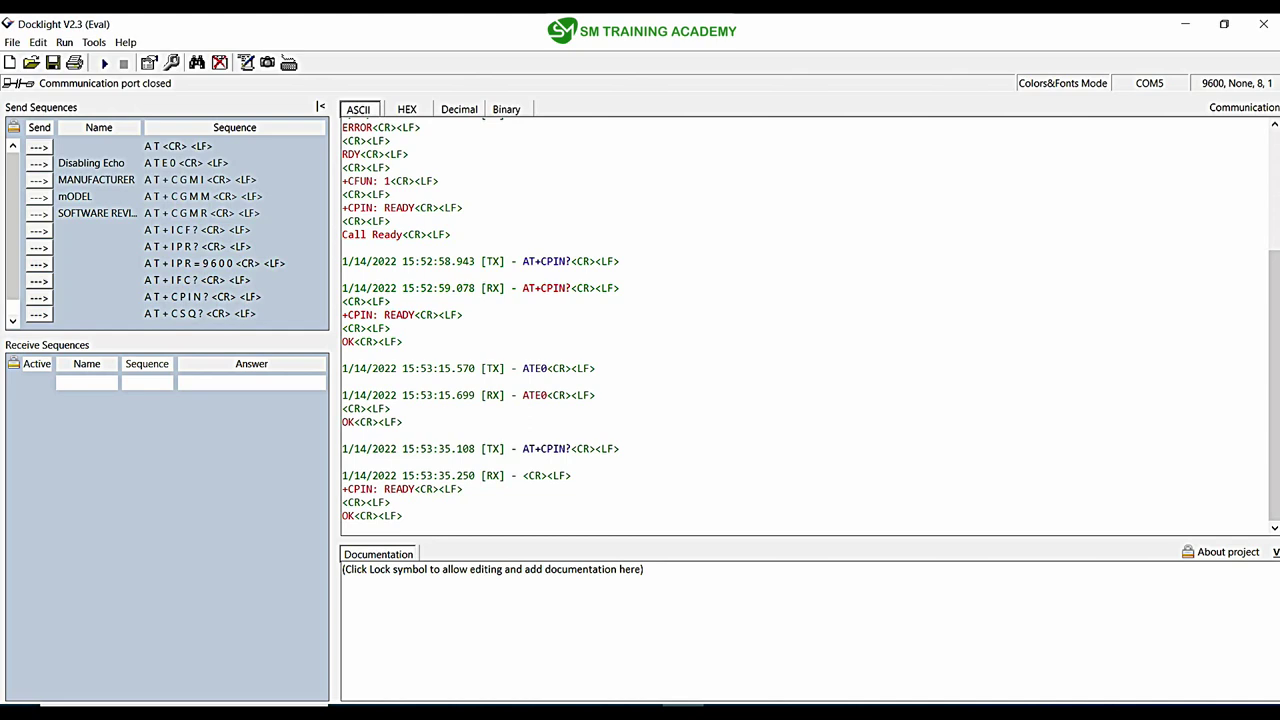
left_click(39, 147)
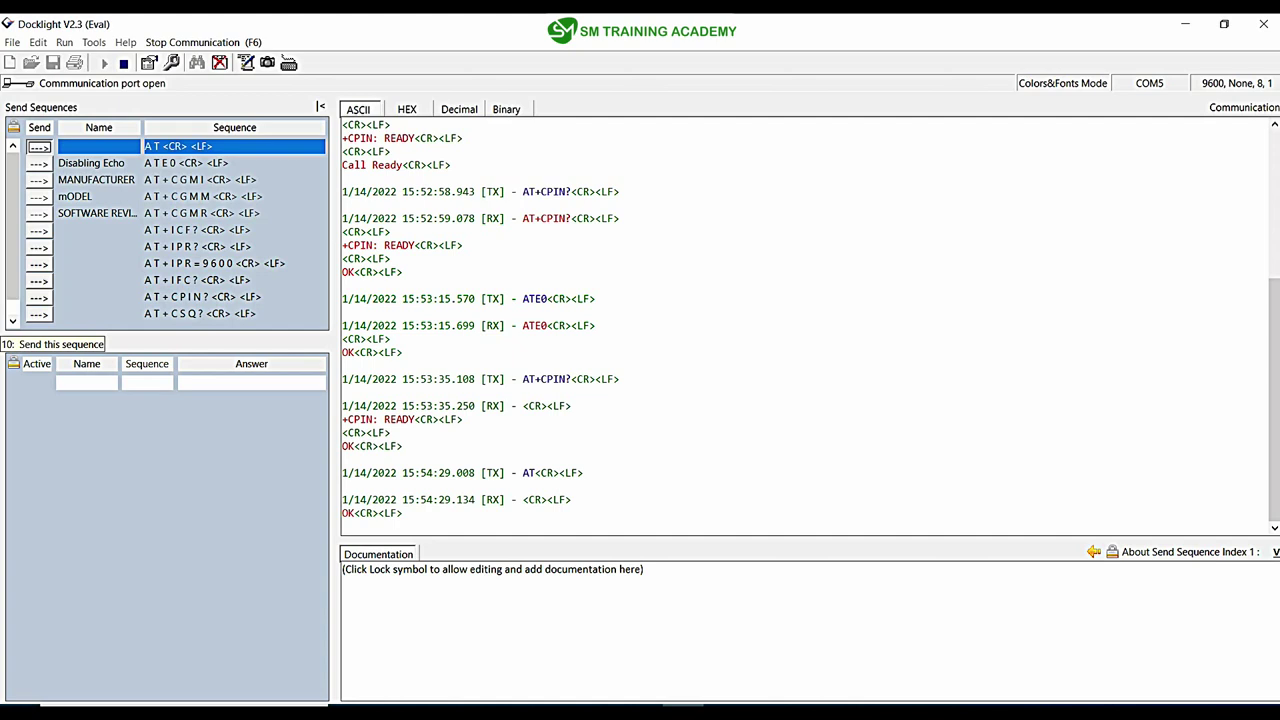
left_click(39, 314)
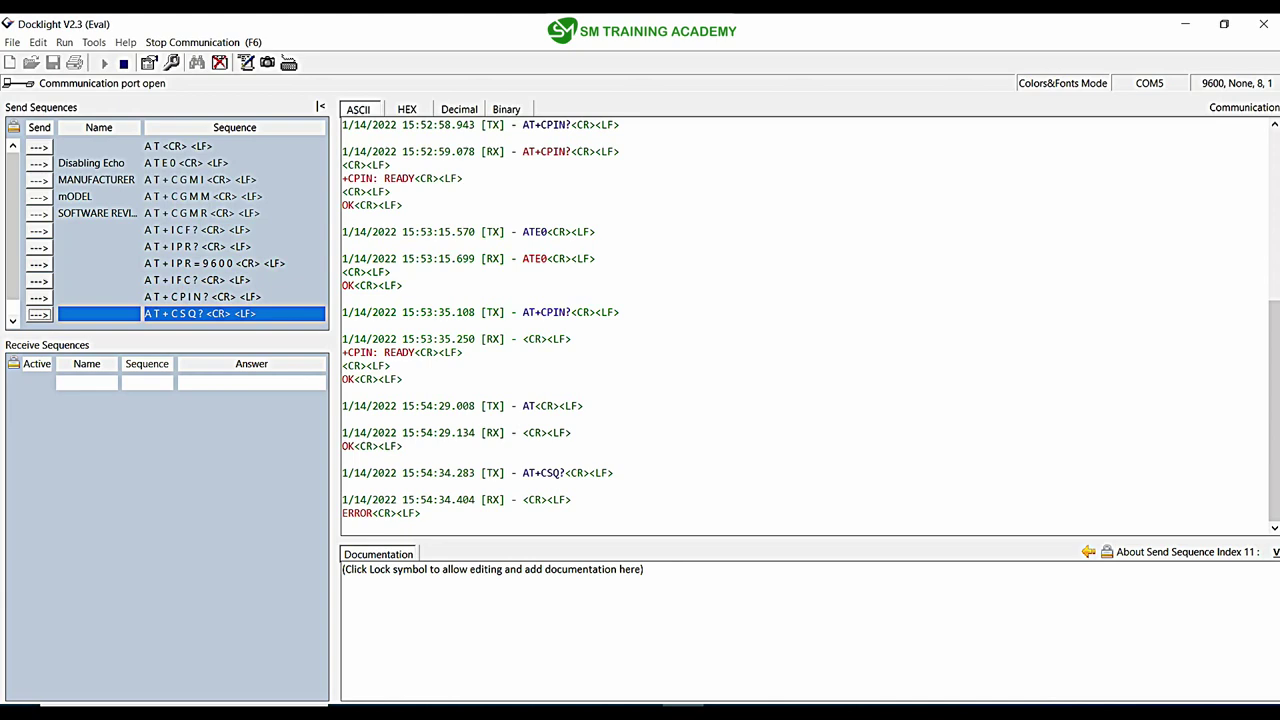
- Remove the question mark from the AT+CSQ? sequence, send the corrected command and highlight the returned signal quality values
double_click(200, 314)
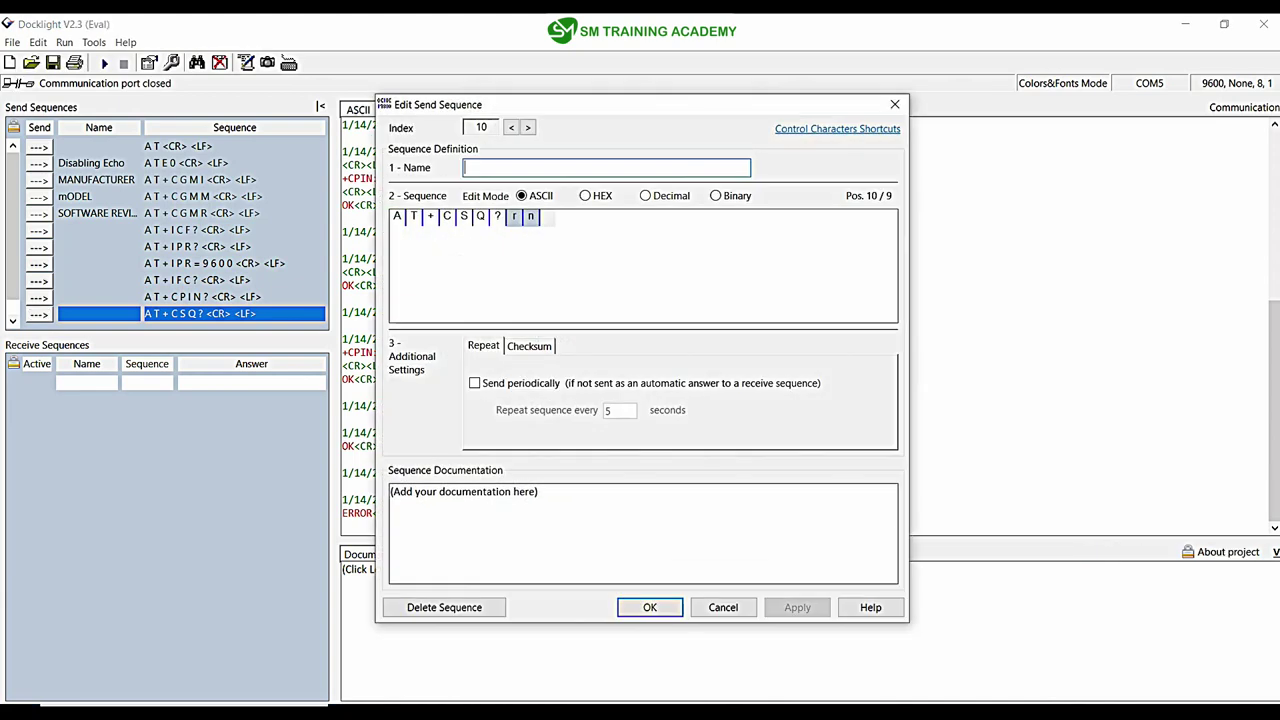
left_click(499, 218)
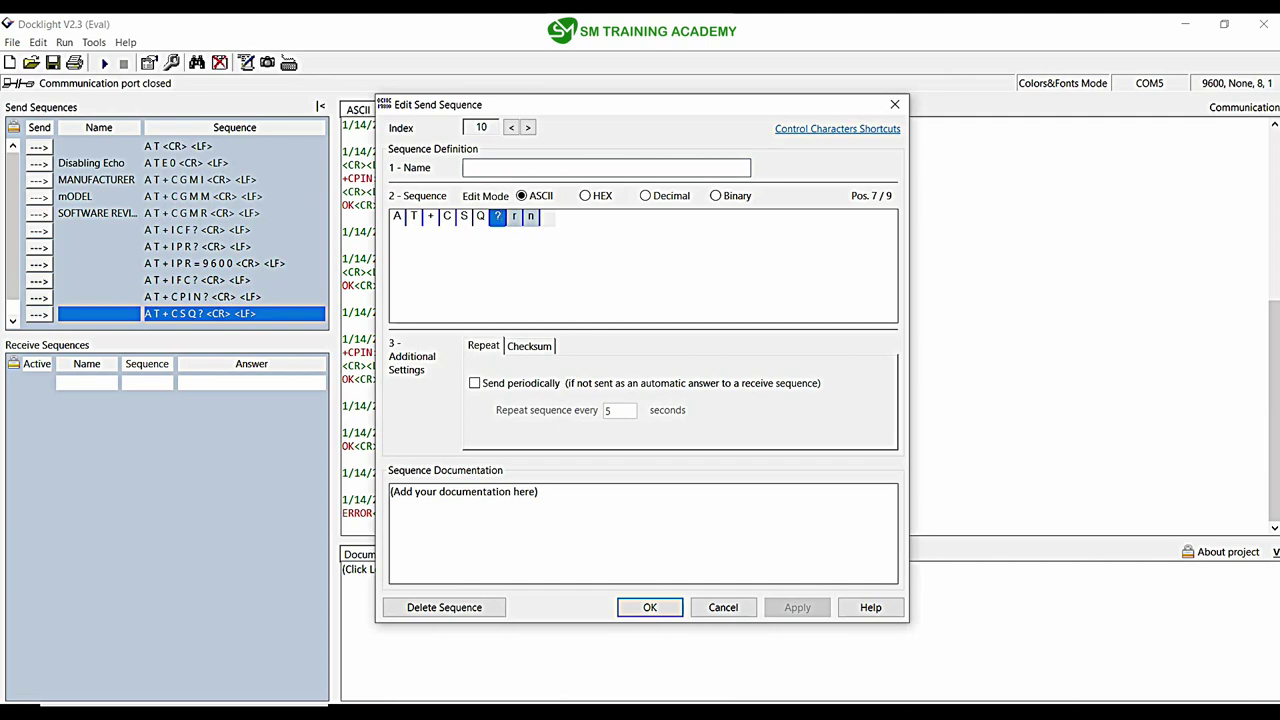
key("Delete")
key("Return")
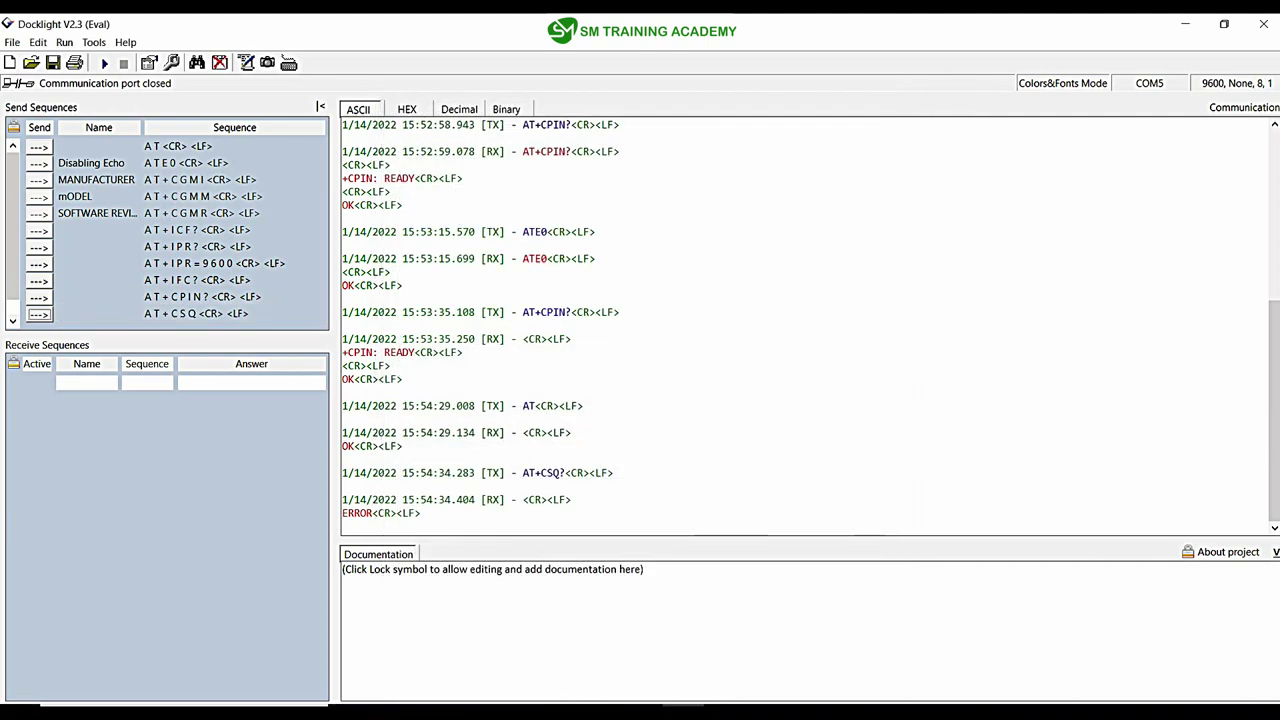
left_click(39, 314)
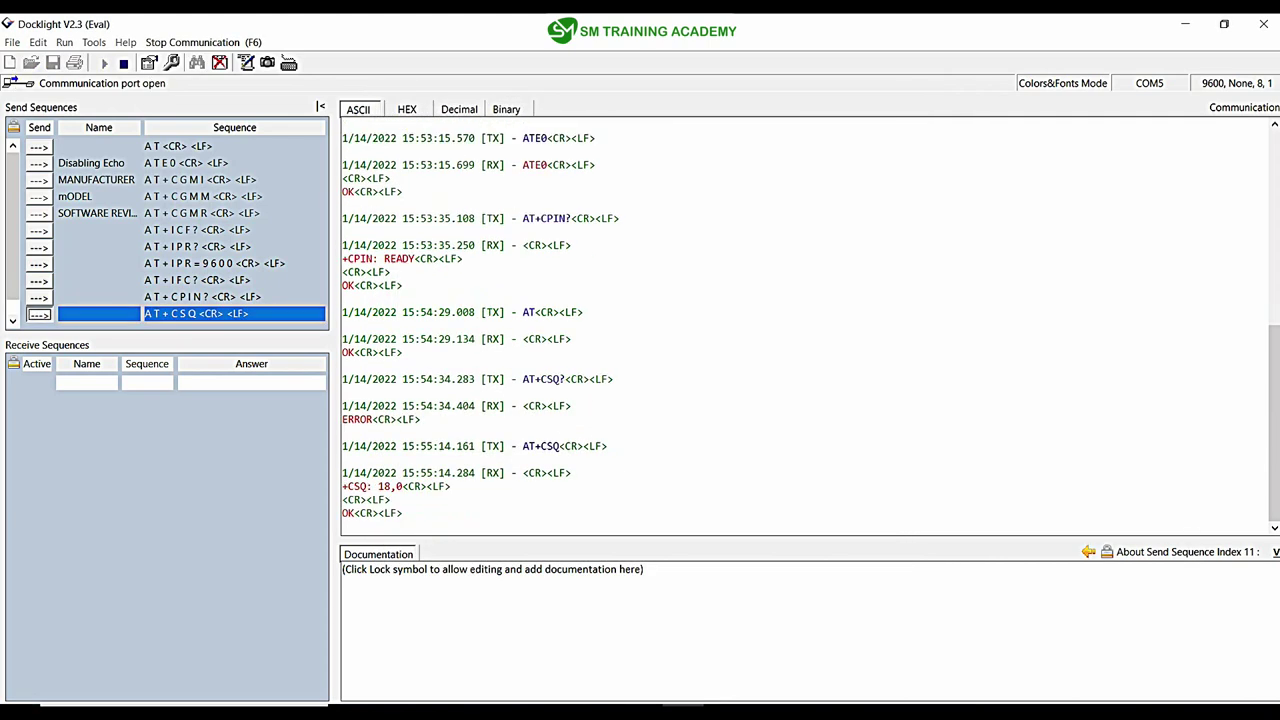
left_click_drag(403, 486, 378, 486)
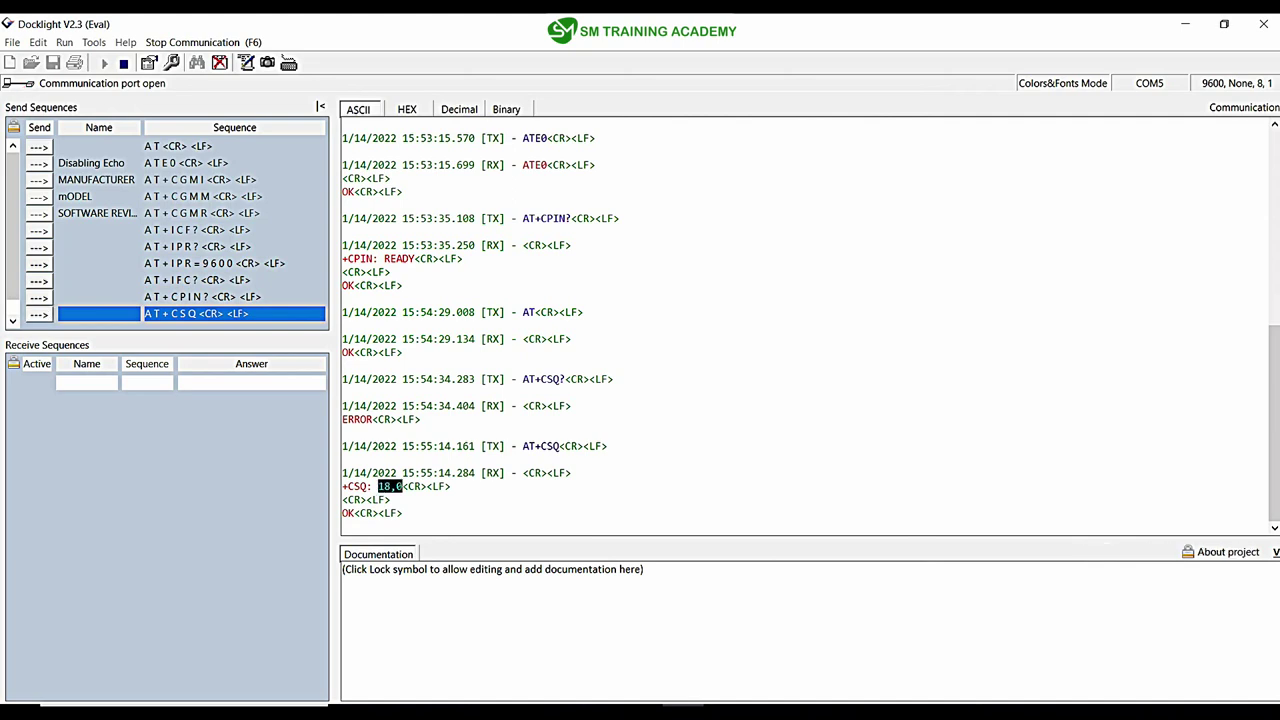
- Switch to the SIM900 AT command manual in Chrome, search it for CSQ and enlarge the Signal Quality Report section to 156%
left_click(600, 712)
scroll(760, 390, "down", 3)
scroll(760, 390, "down", 9)
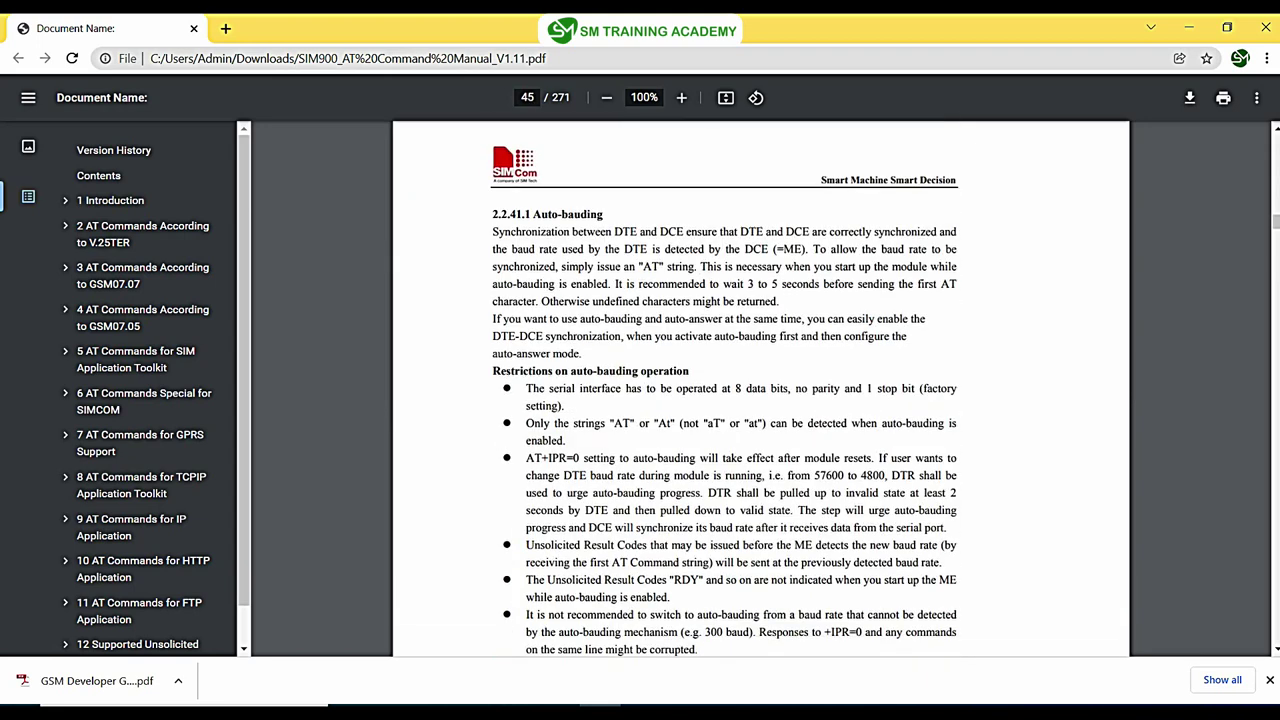
key("ctrl+f")
type("CSQ")
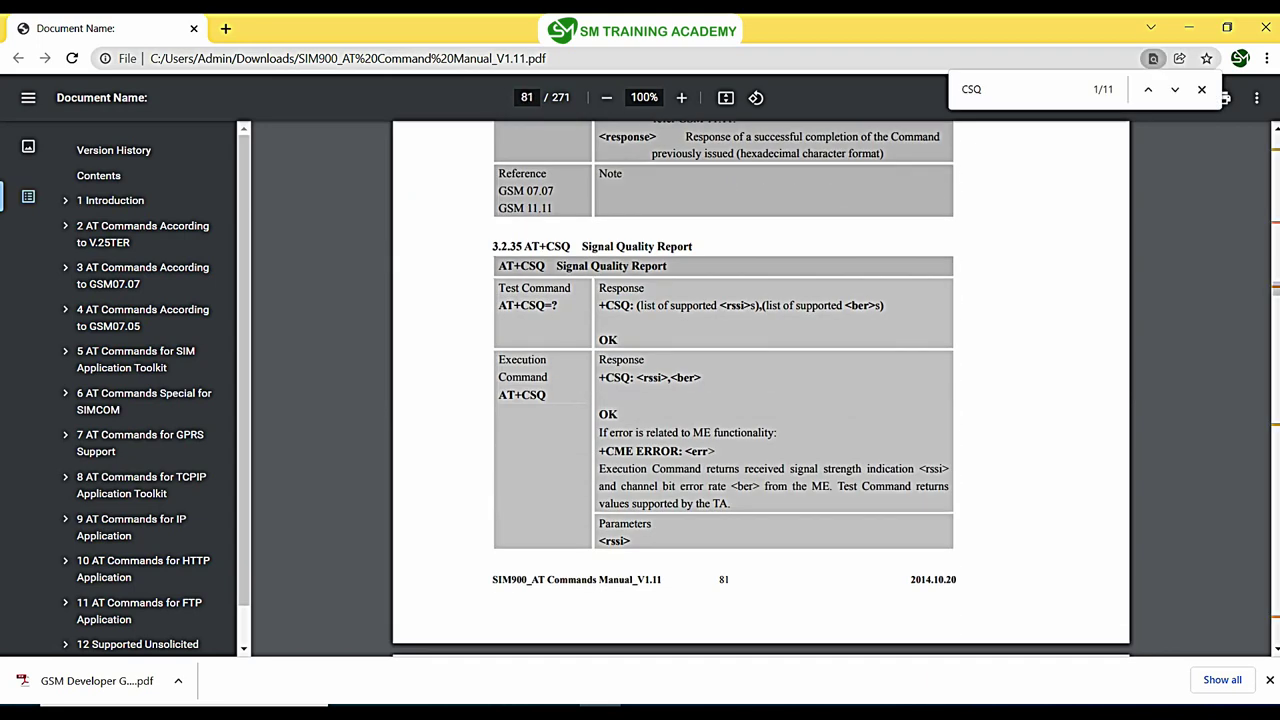
scroll(760, 390, "up", 3, "ctrl")
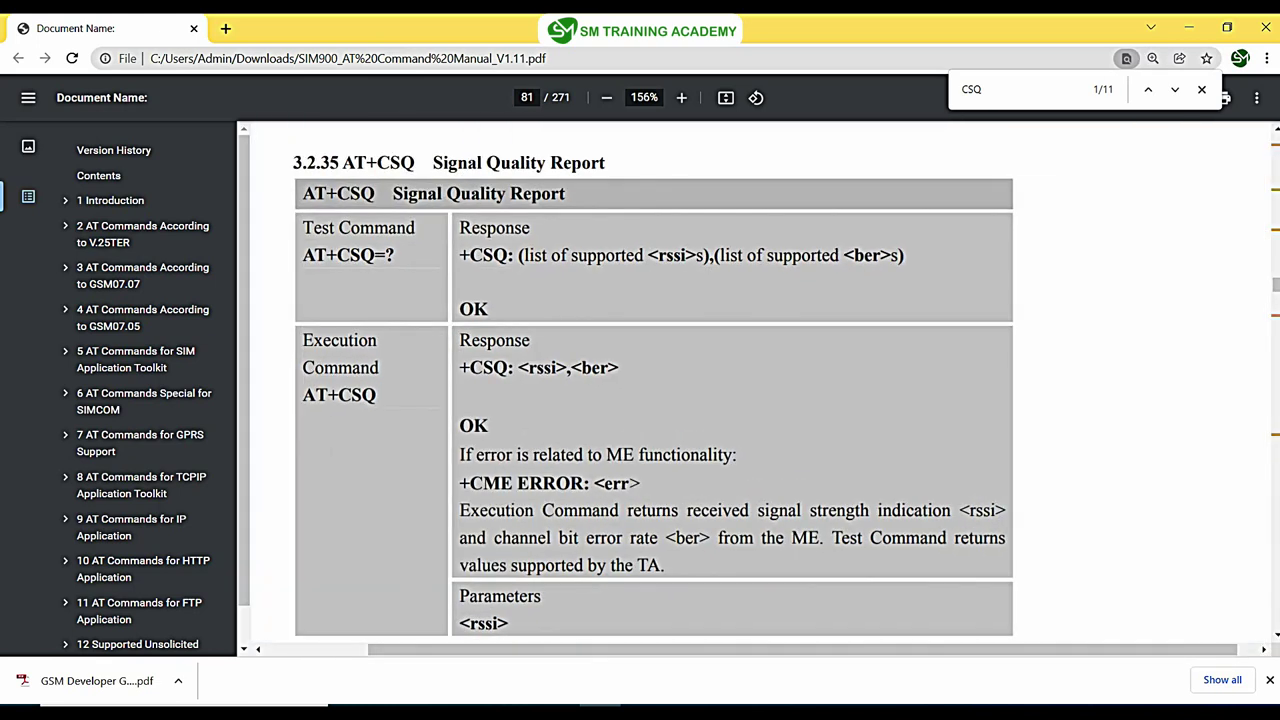
- Examine the <rssi> and <ber> parameter definitions for AT+CSQ, highlighting the <ber> label and its 99 code
scroll(760, 390, "down", 8)
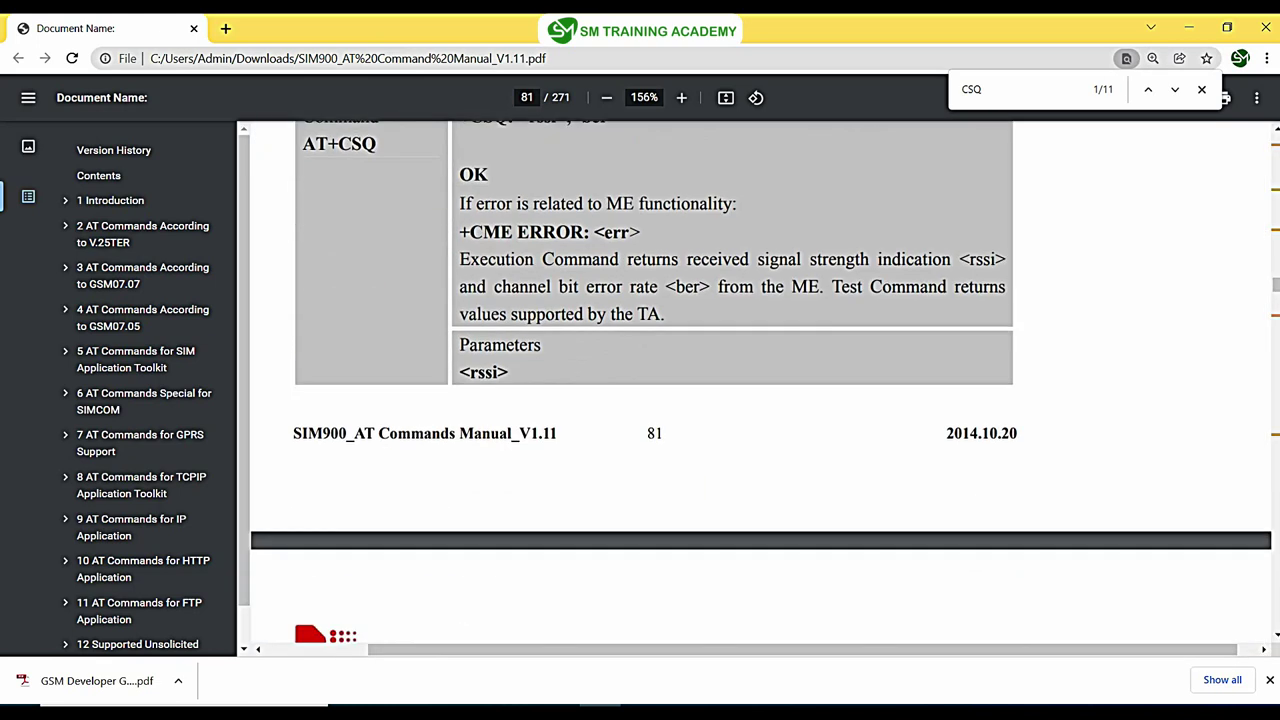
scroll(760, 390, "up", 3)
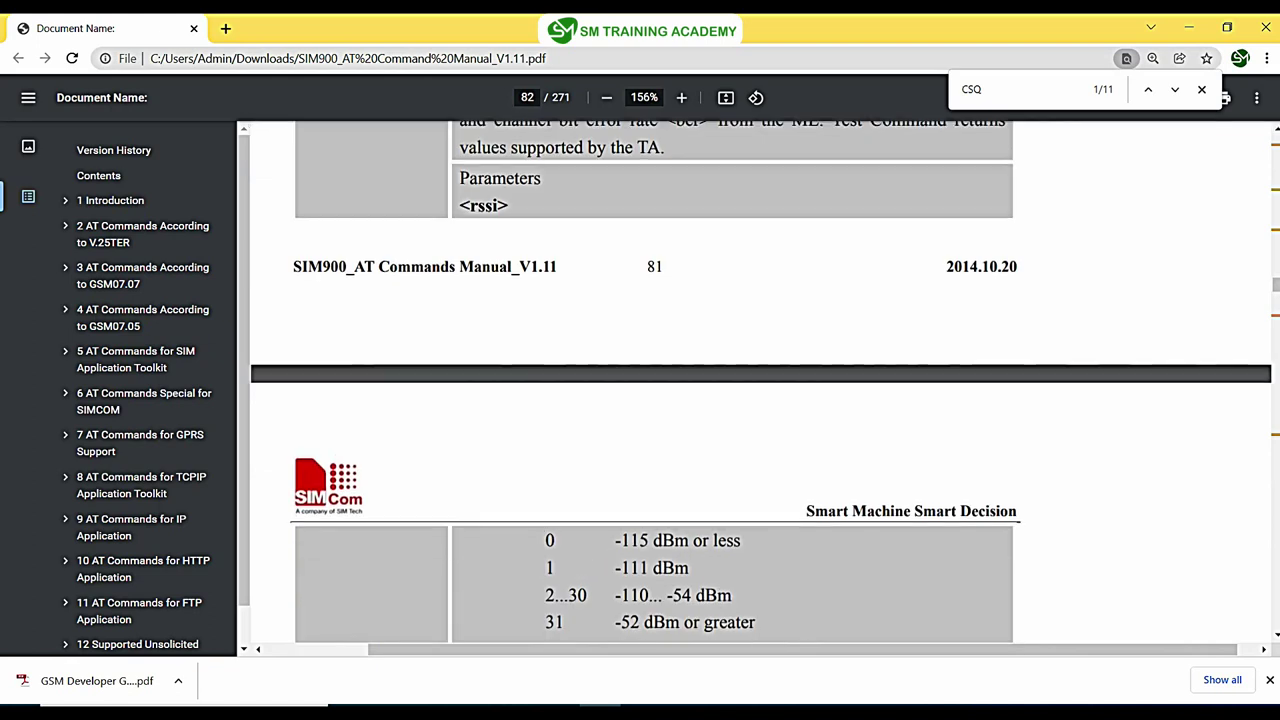
scroll(760, 390, "down", 2)
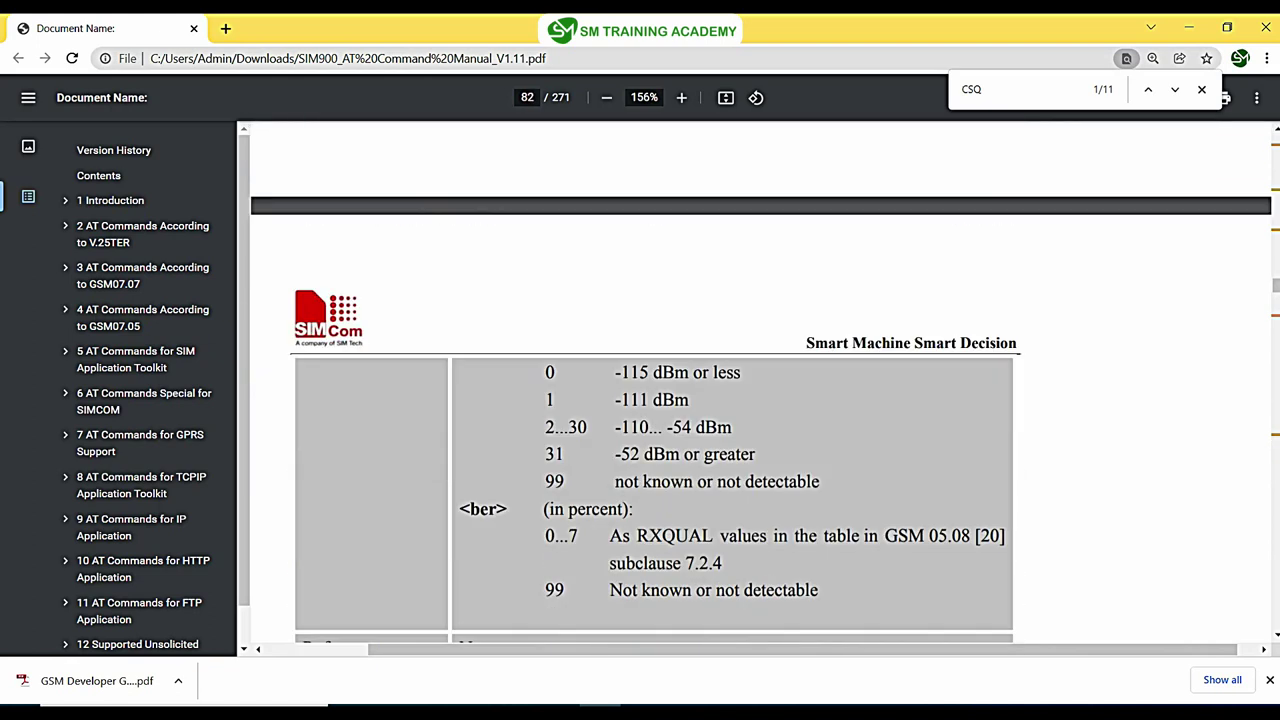
left_click_drag(654, 372, 712, 372)
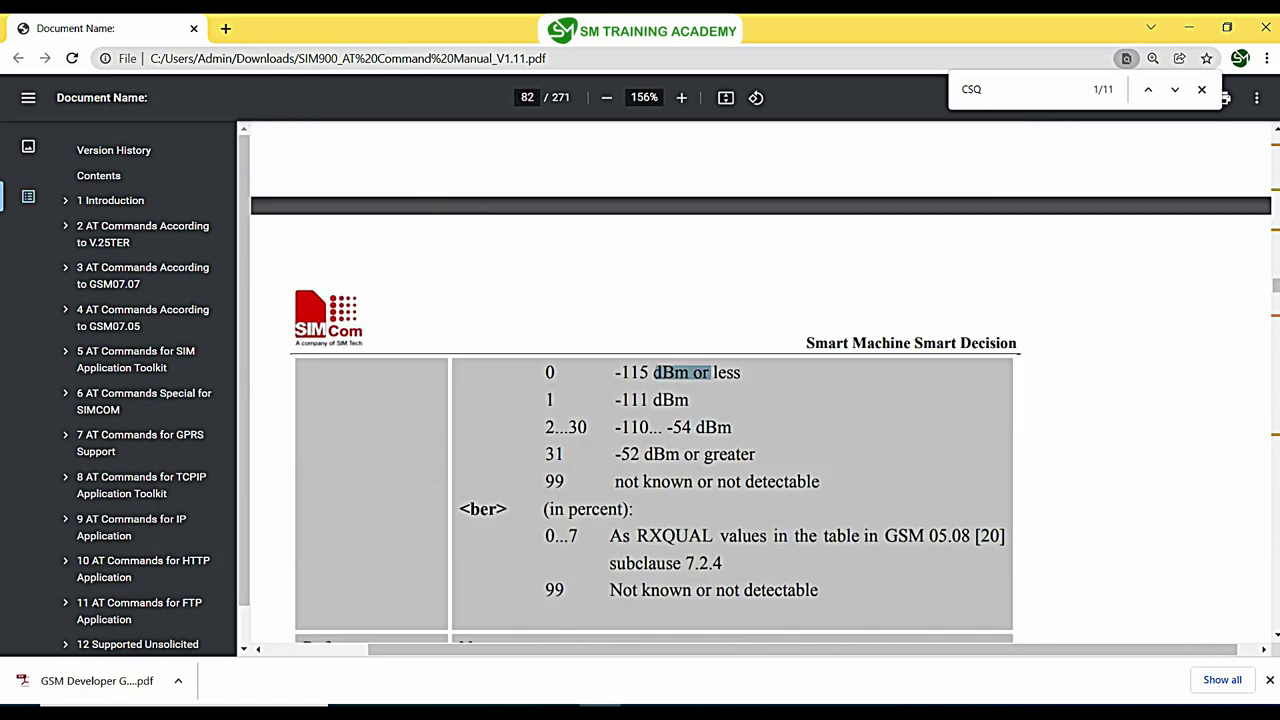
left_click_drag(460, 509, 512, 509)
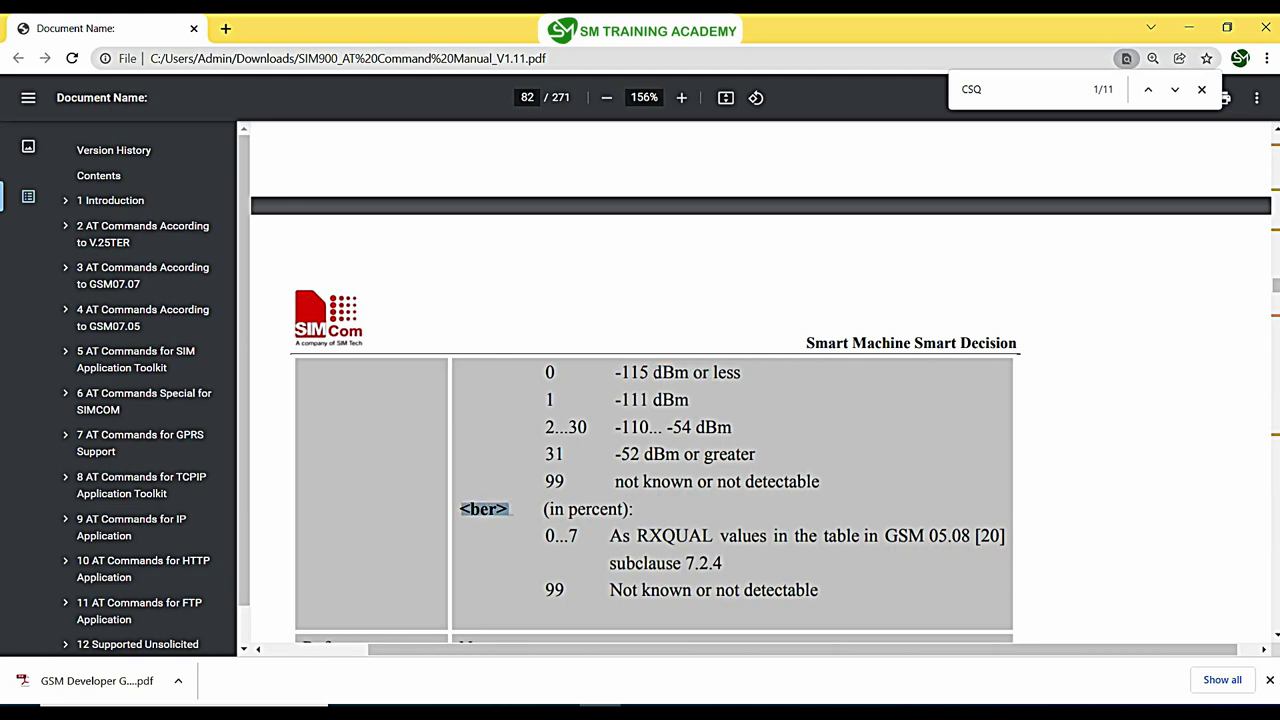
left_click_drag(610, 536, 650, 536)
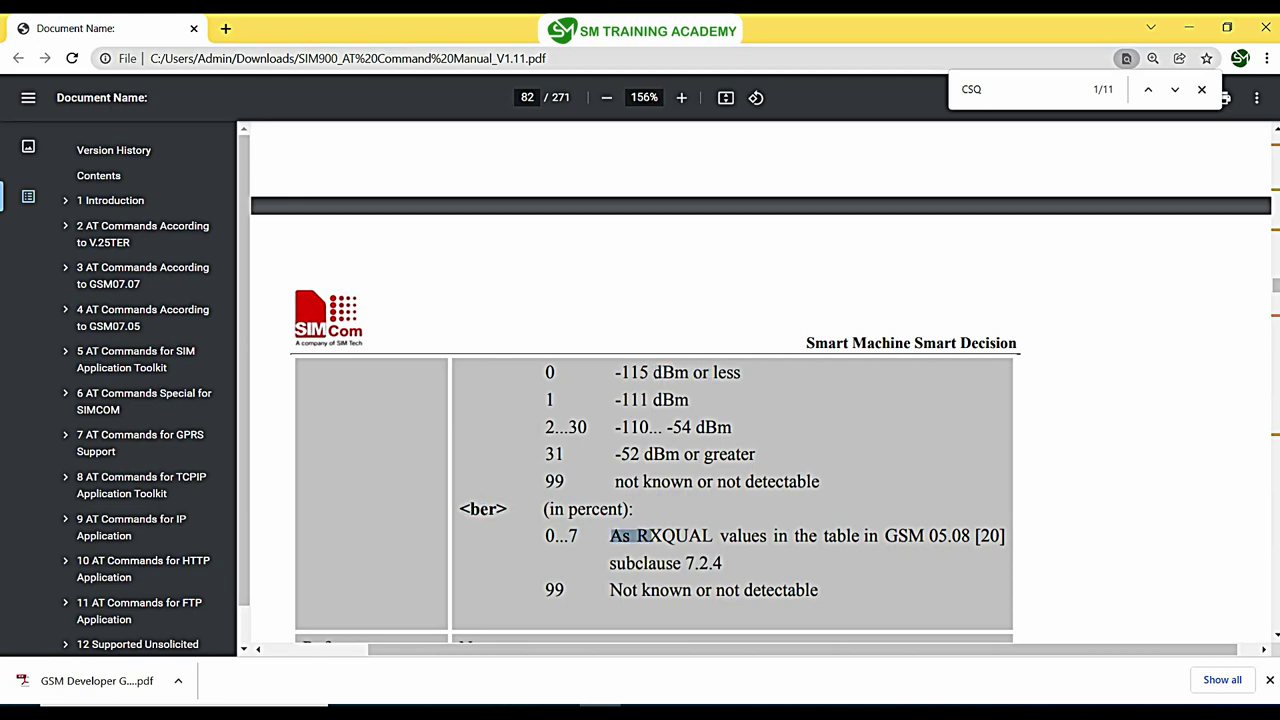
left_click(652, 537)
left_click_drag(566, 590, 545, 590)
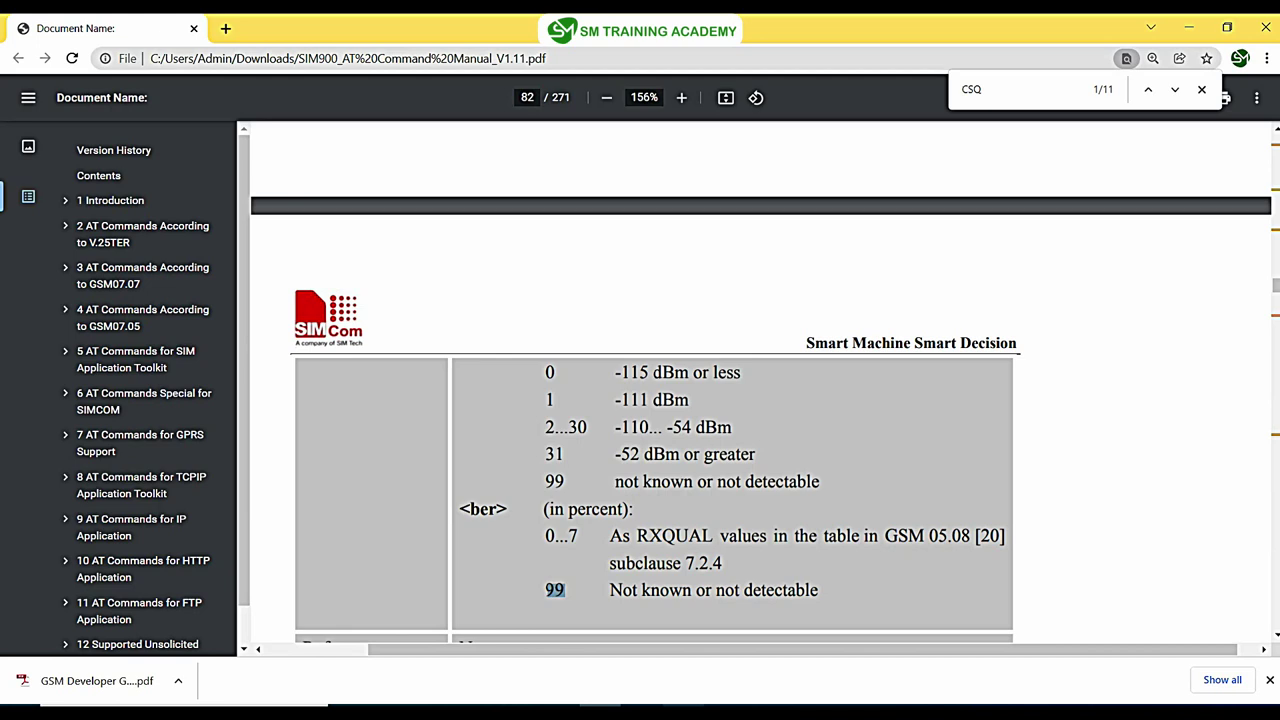
- Return to Docklight to highlight the first value of the +CSQ response, and switch to PowerPoint to highlight the next network command
left_click(683, 711)
left_click(403, 487)
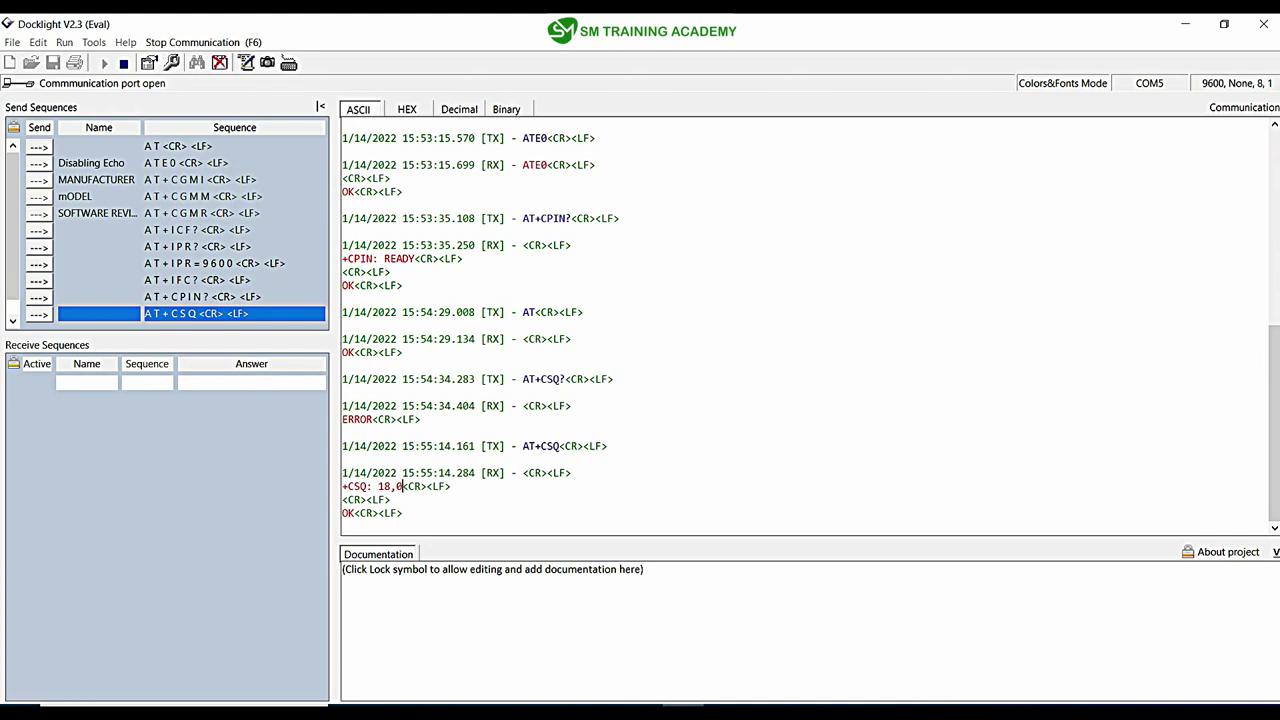
left_click_drag(391, 487, 378, 487)
left_click(403, 513)
left_click(642, 712)
left_click_drag(562, 365, 454, 365)
- Add a send sequence AT+COPS in Docklight, ending in the hex bytes 0D 0A
scroll(167, 232, "down", 1)
double_click(234, 314)
left_click(397, 216)
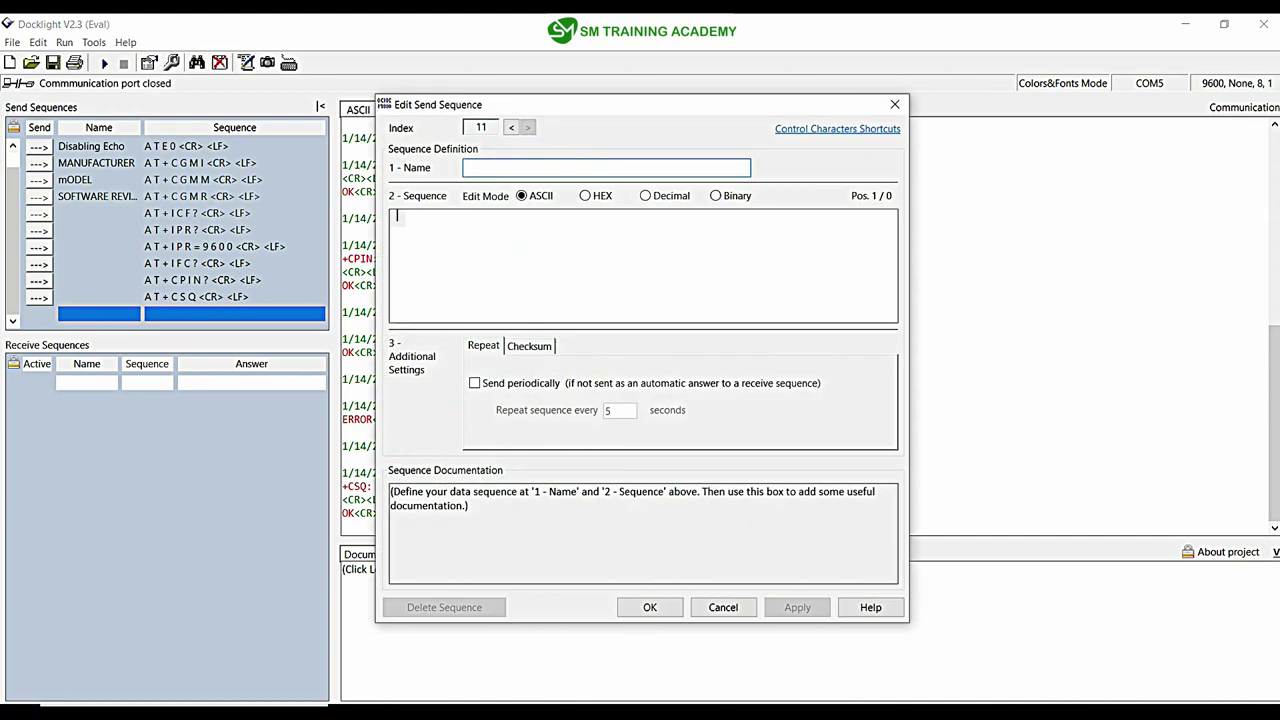
type("AT+COPS")
key("ctrl+Return")
key("ctrl+shift+Return")
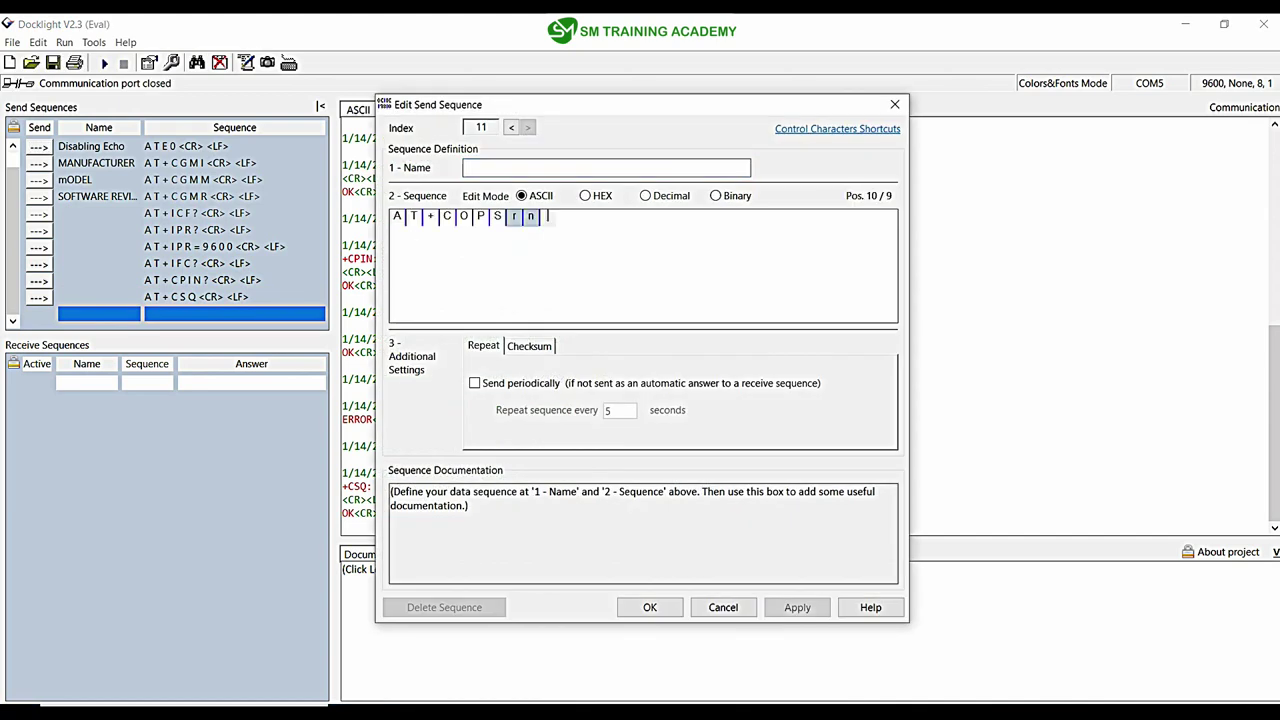
left_click(585, 196)
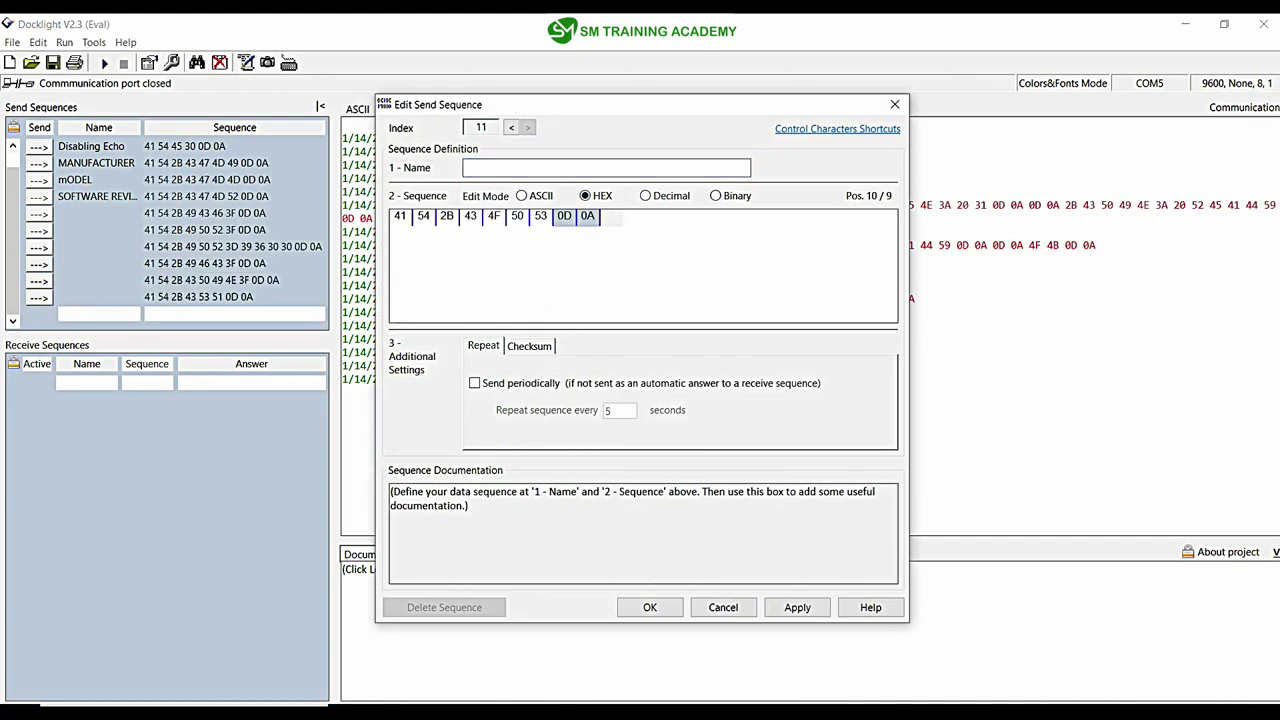
left_click(650, 607)
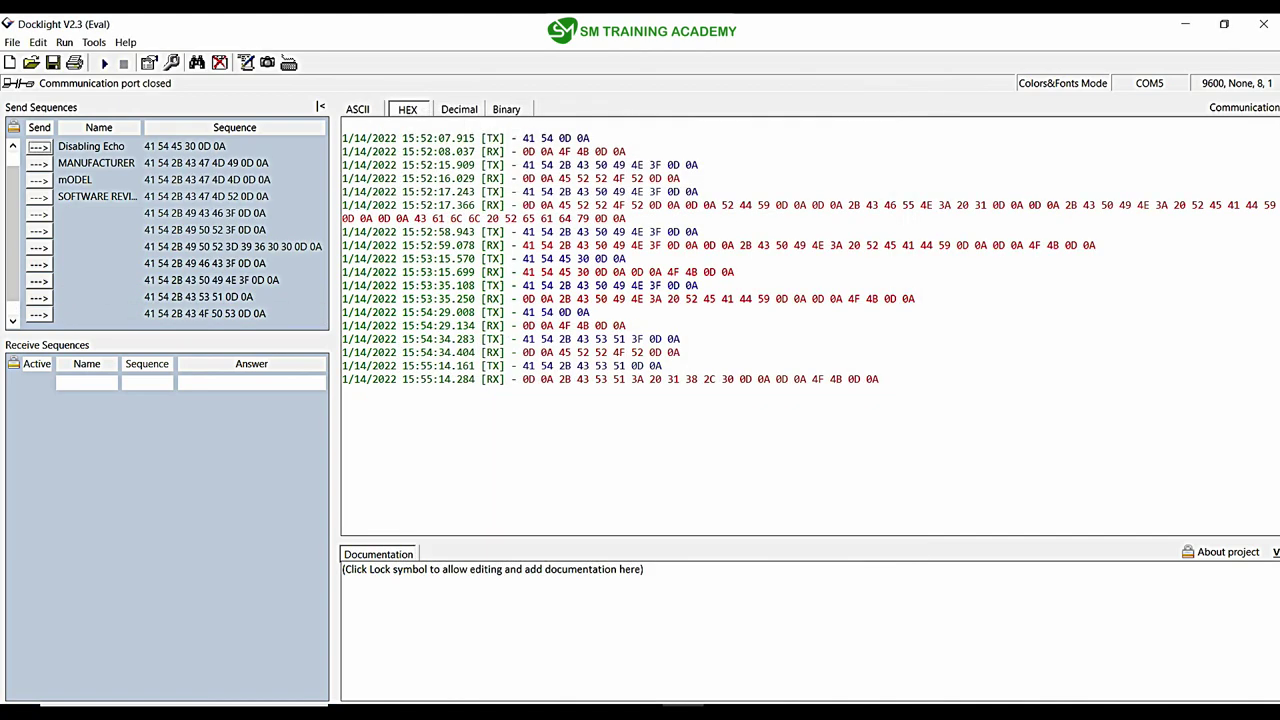
- Start communication, send the AT+COPS sequence to the modem and show the log as ASCII
left_click(104, 63)
left_click(39, 314)
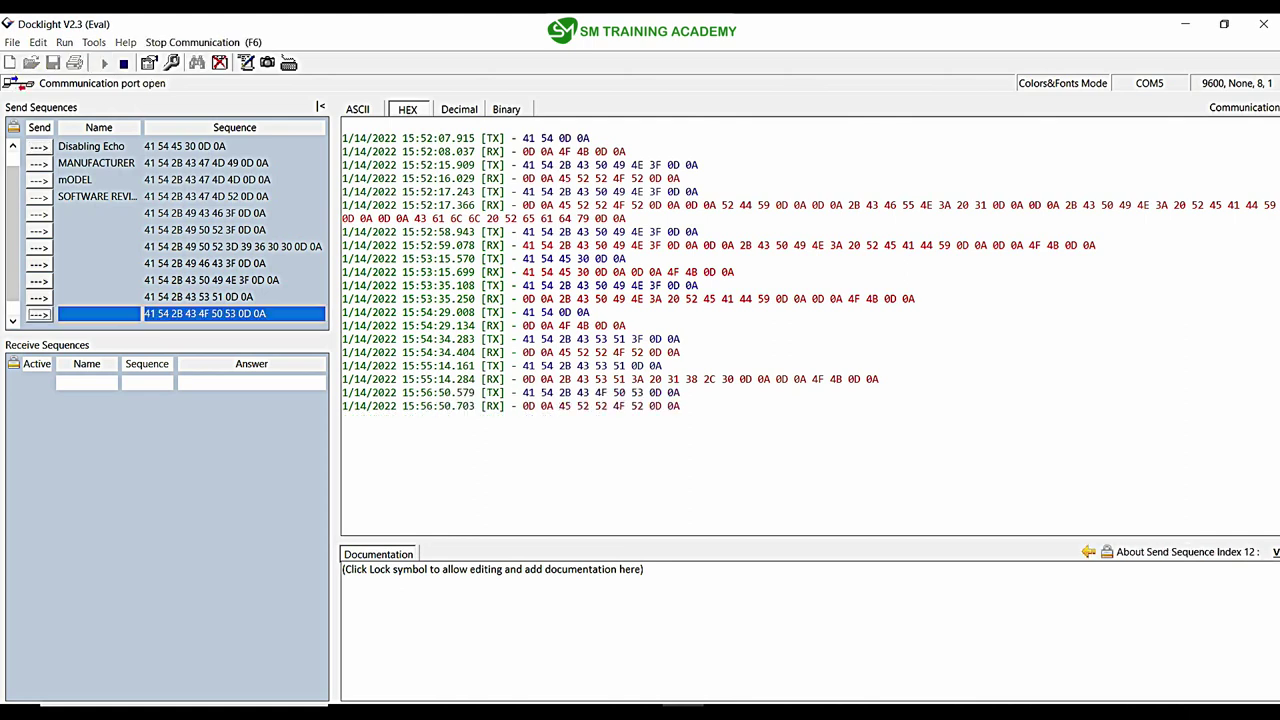
left_click(358, 109)
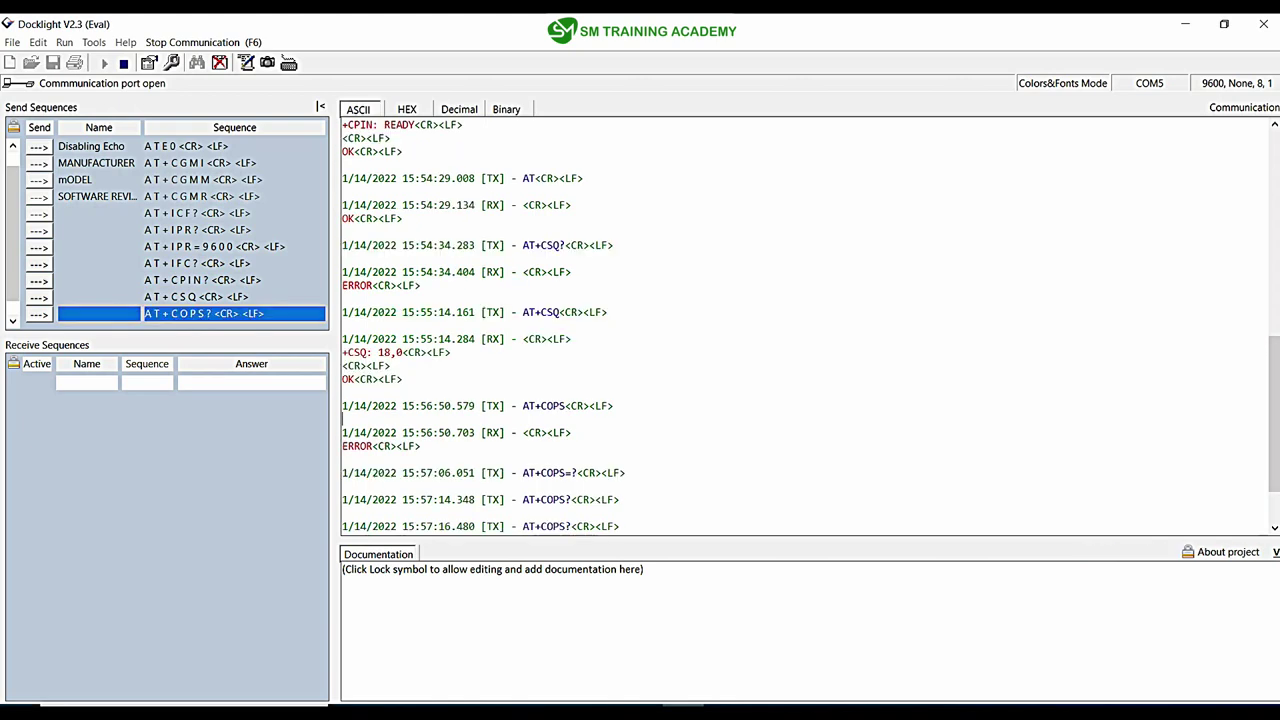
- Clear all communication windows and send the AT+COPS? sequence to the modem
right_click(621, 346)
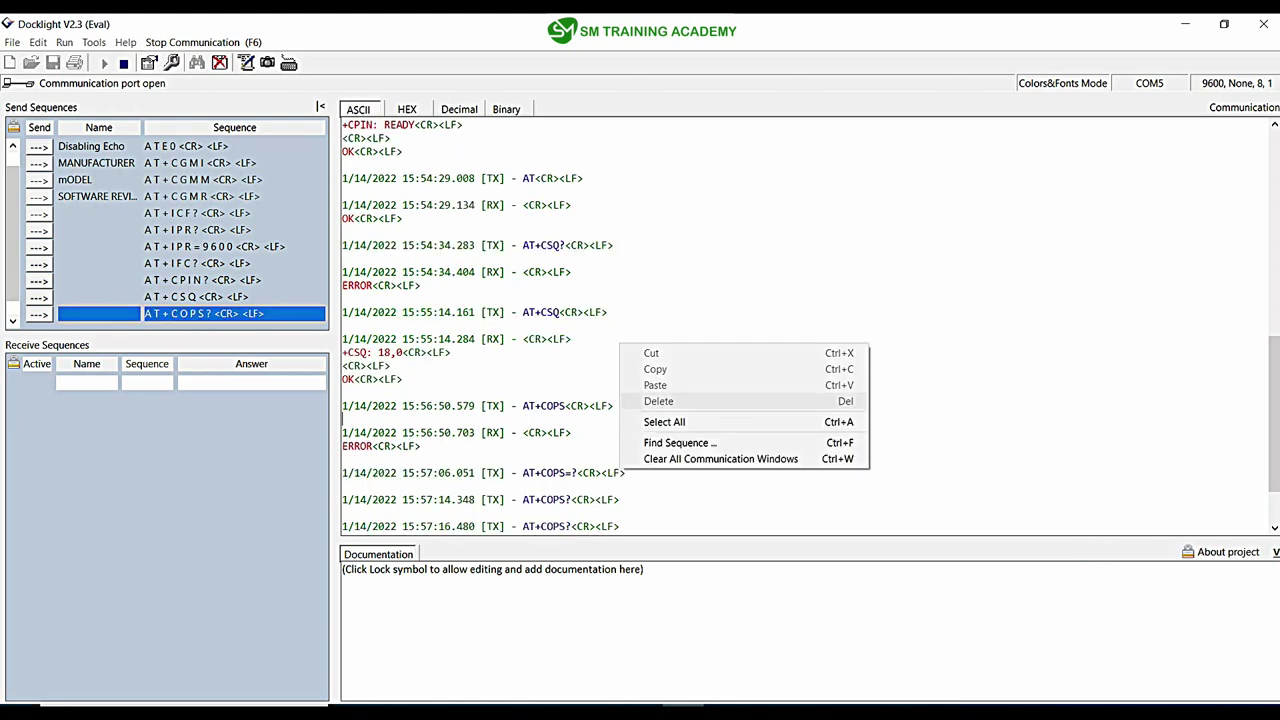
left_click(721, 459)
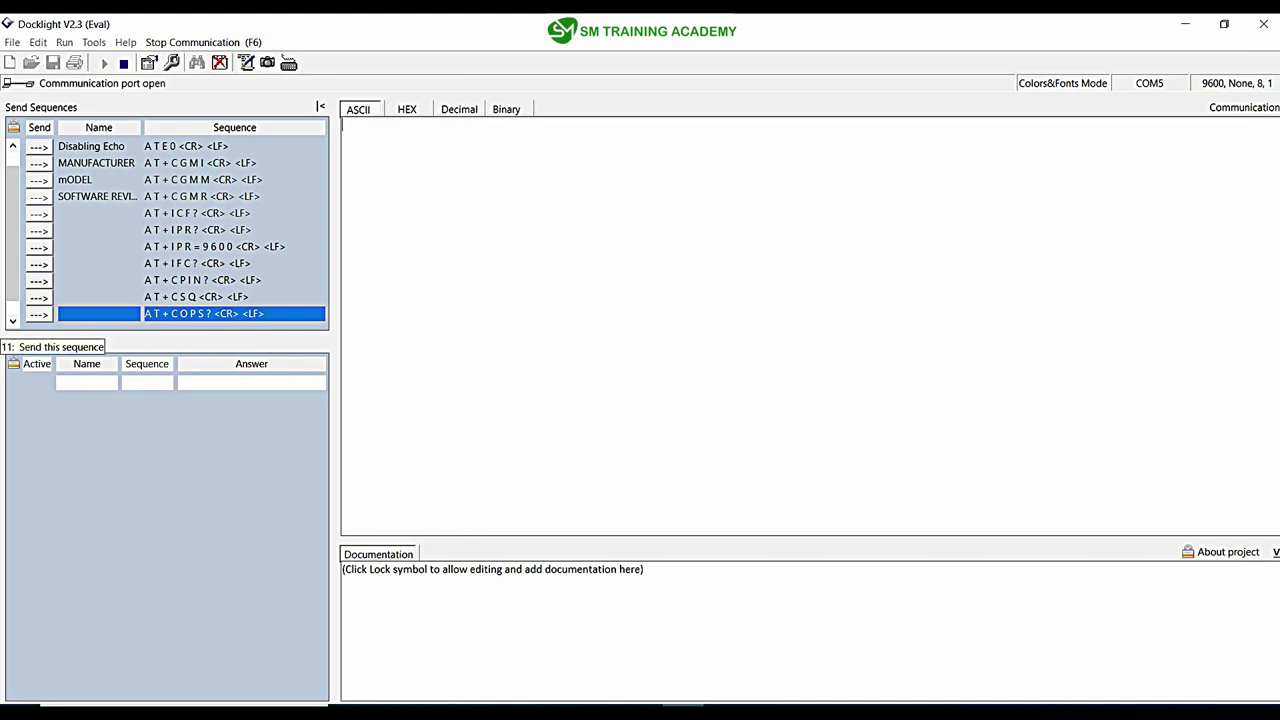
left_click(38, 314)
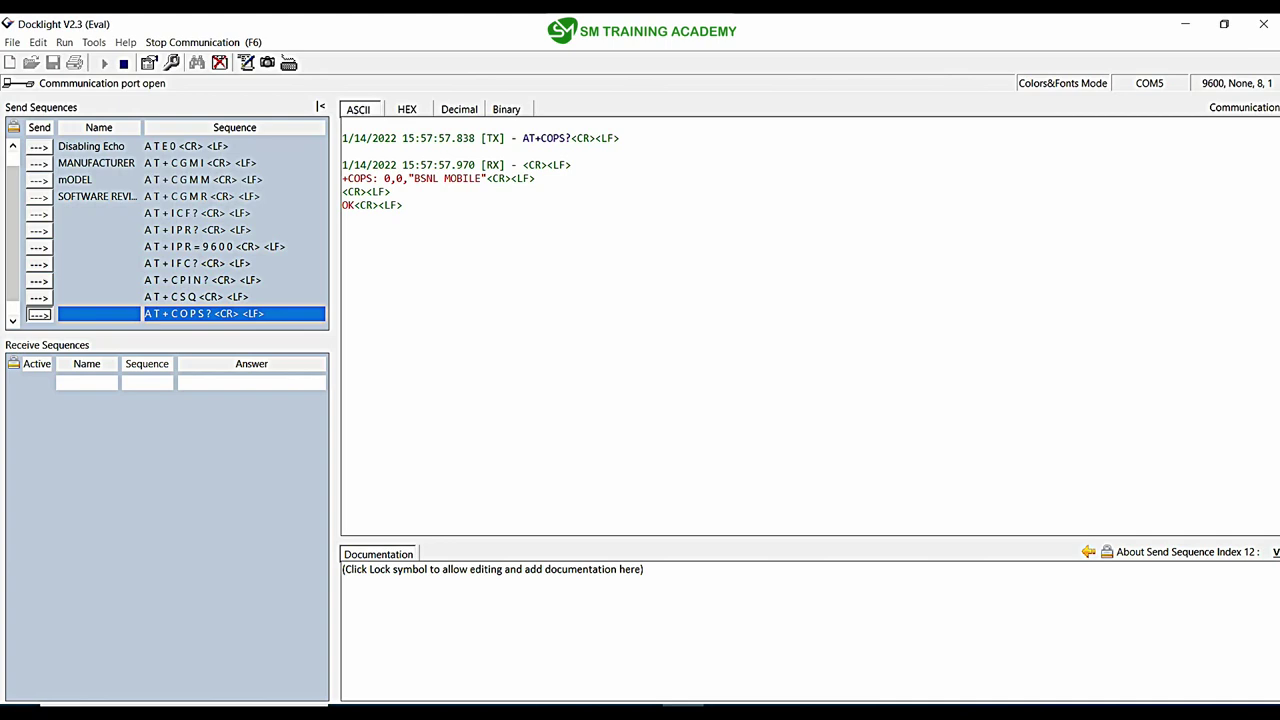
- Highlight the operator name and the two numeric values before it in the +COPS response
left_click_drag(372, 178, 487, 178)
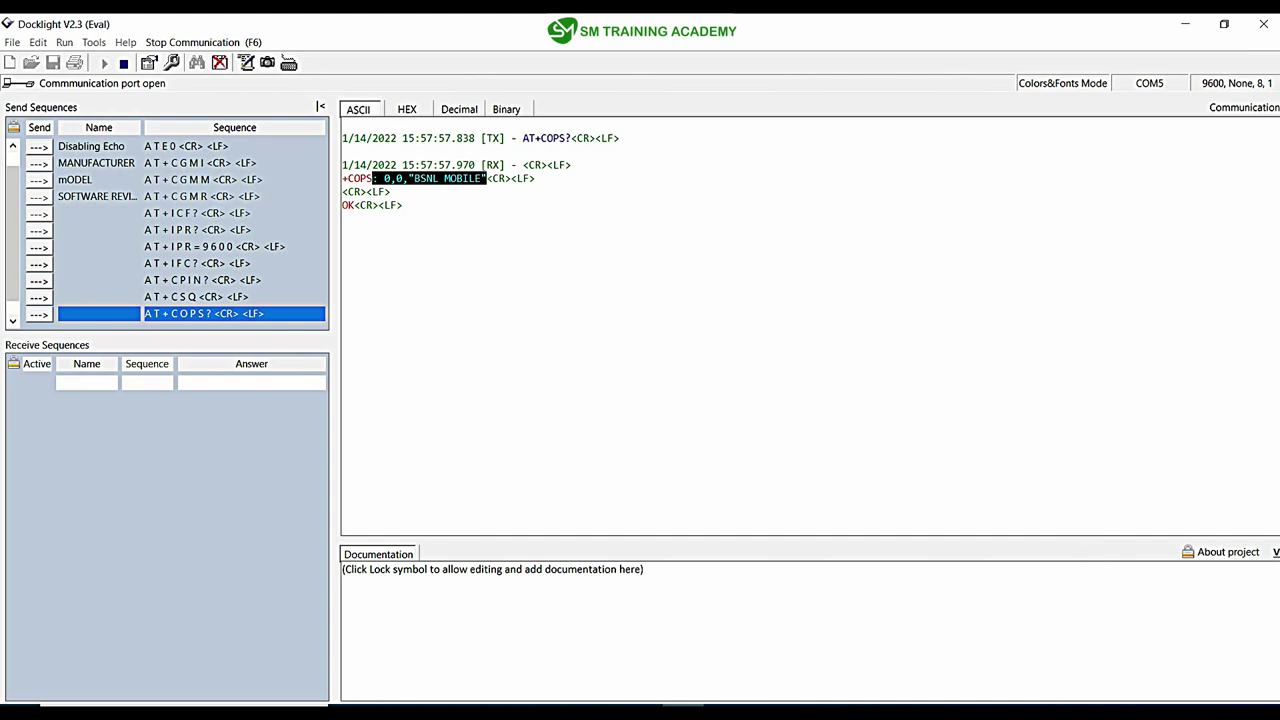
left_click(489, 178)
left_click_drag(482, 178, 414, 178)
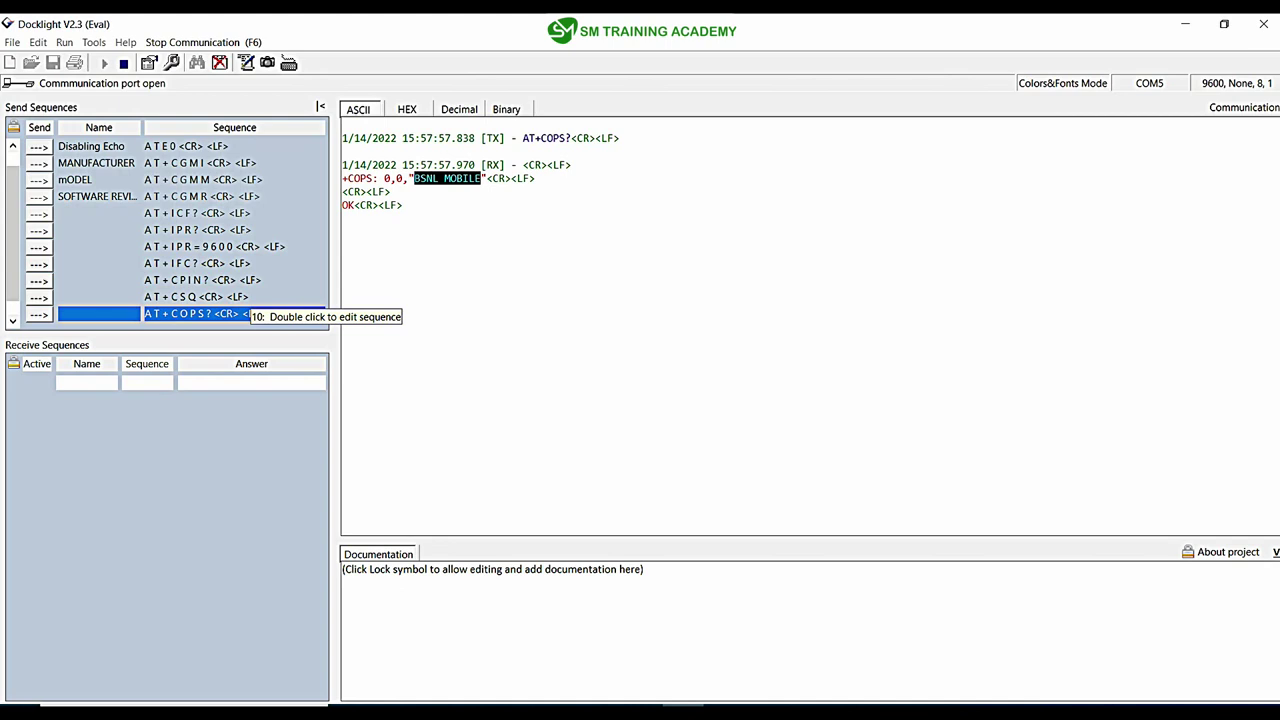
left_click_drag(385, 179, 408, 179)
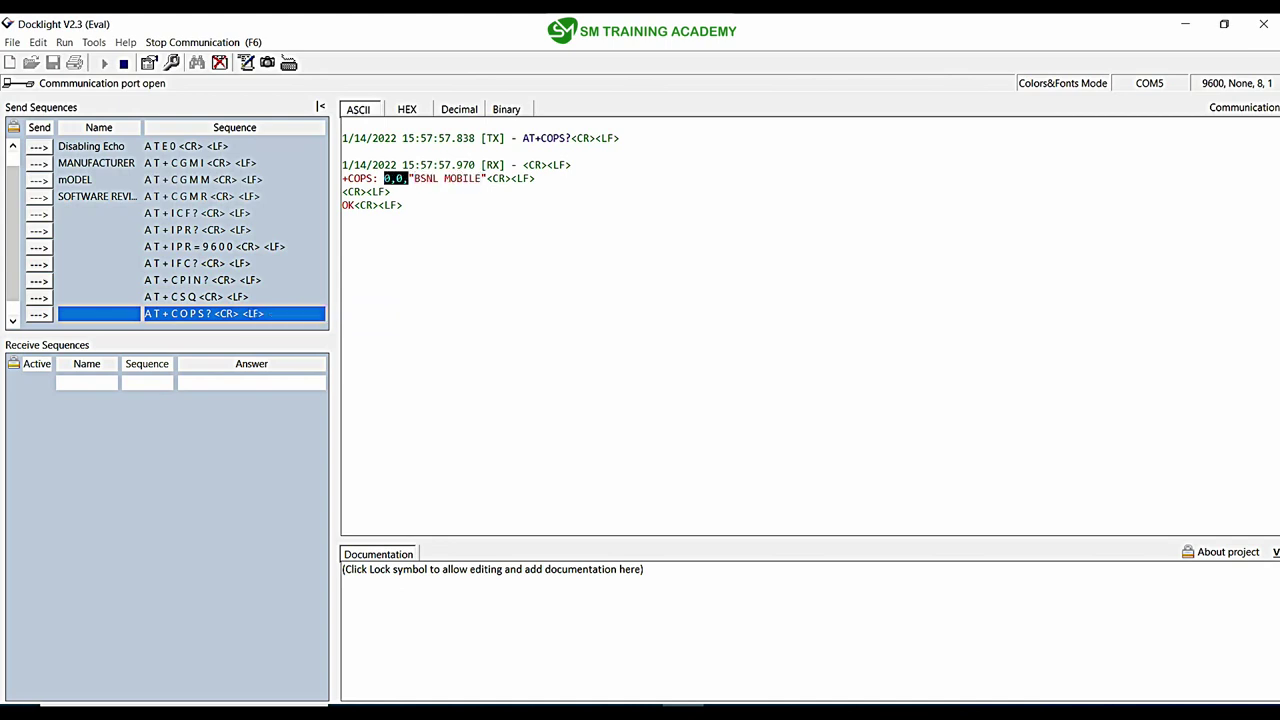
- Search the SIM900 manual in Chrome for COPS and highlight the response parameters in the AT+COPS Operator Selection section
left_click(600, 711)
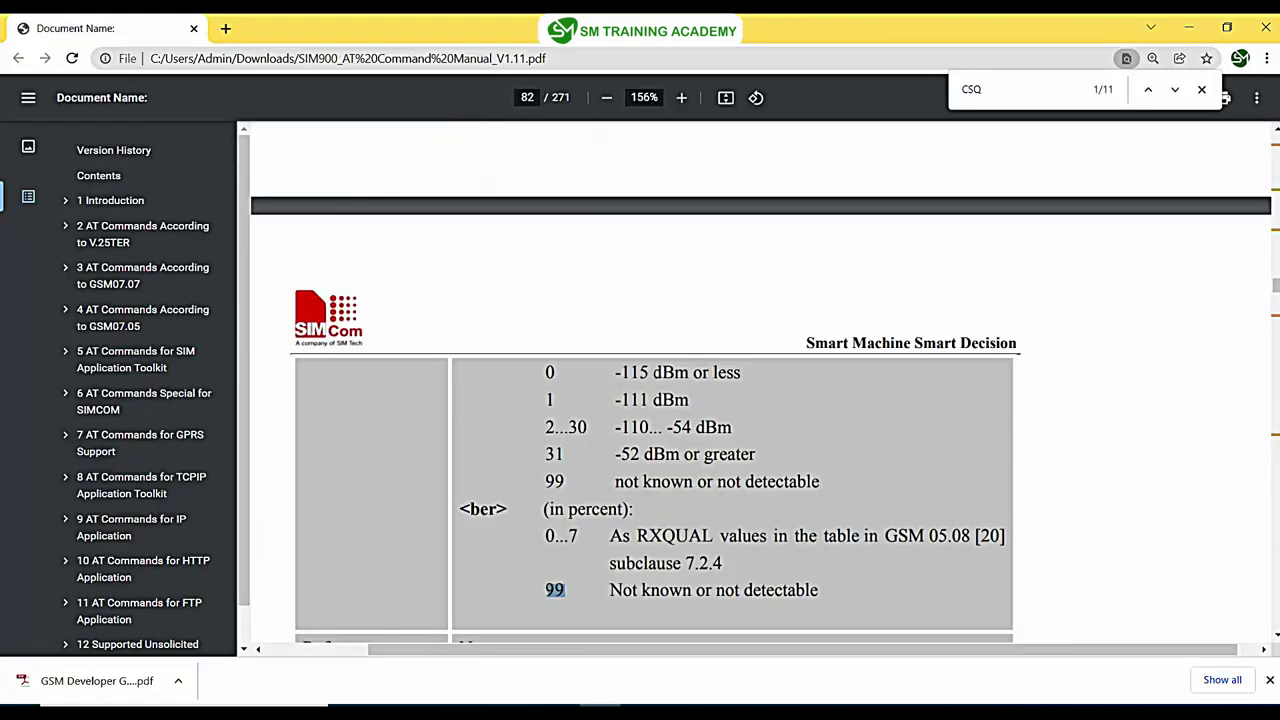
scroll(640, 400, "down", 5)
scroll(640, 400, "down", 4)
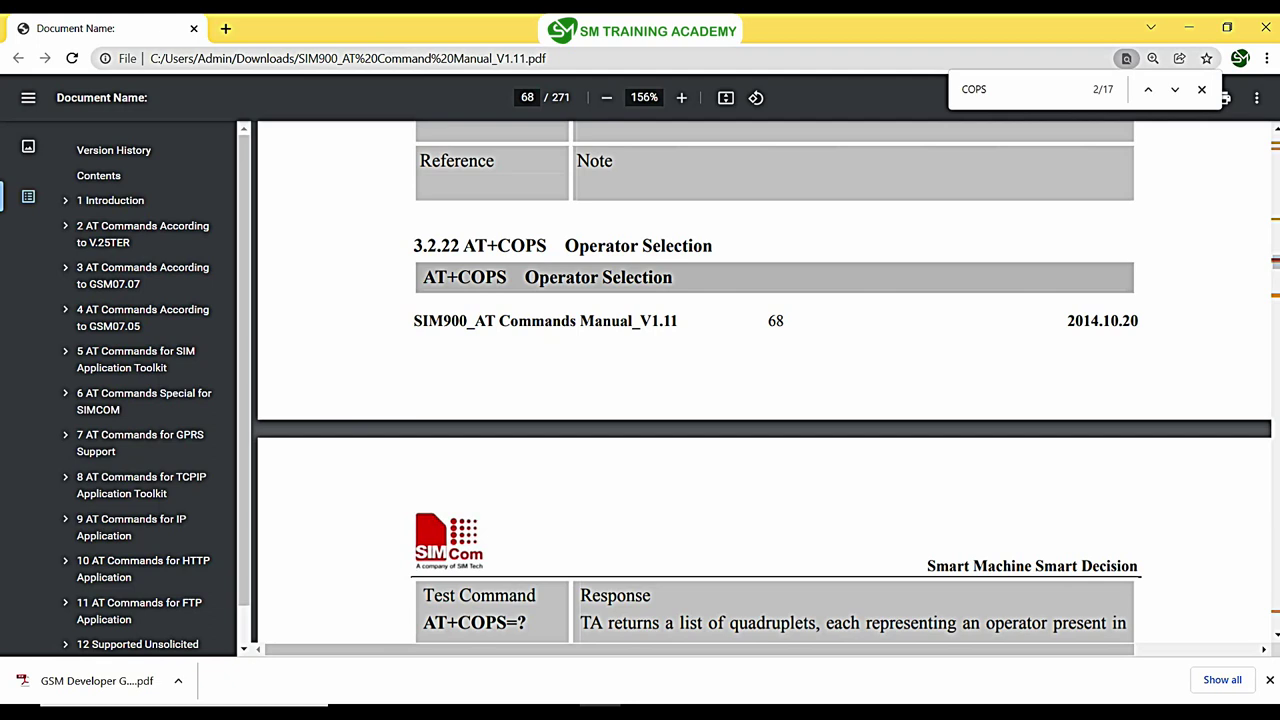
scroll(765, 385, "down", 5)
scroll(765, 385, "down", 3)
left_click_drag(650, 397, 714, 397)
left_click_drag(800, 397, 723, 397)
- Examine the <mode> definitions of AT+COPS, highlighting the automatic (0) and manual (1) options
scroll(765, 385, "down", 7)
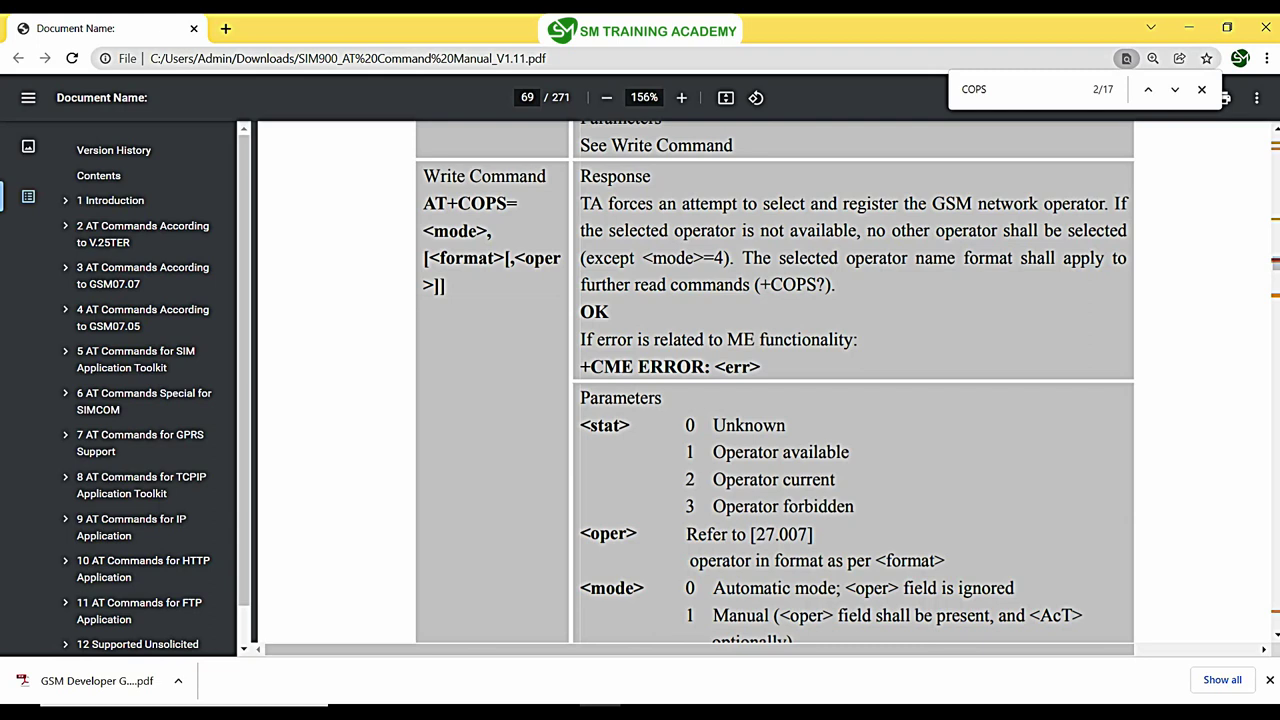
scroll(765, 385, "down", 3)
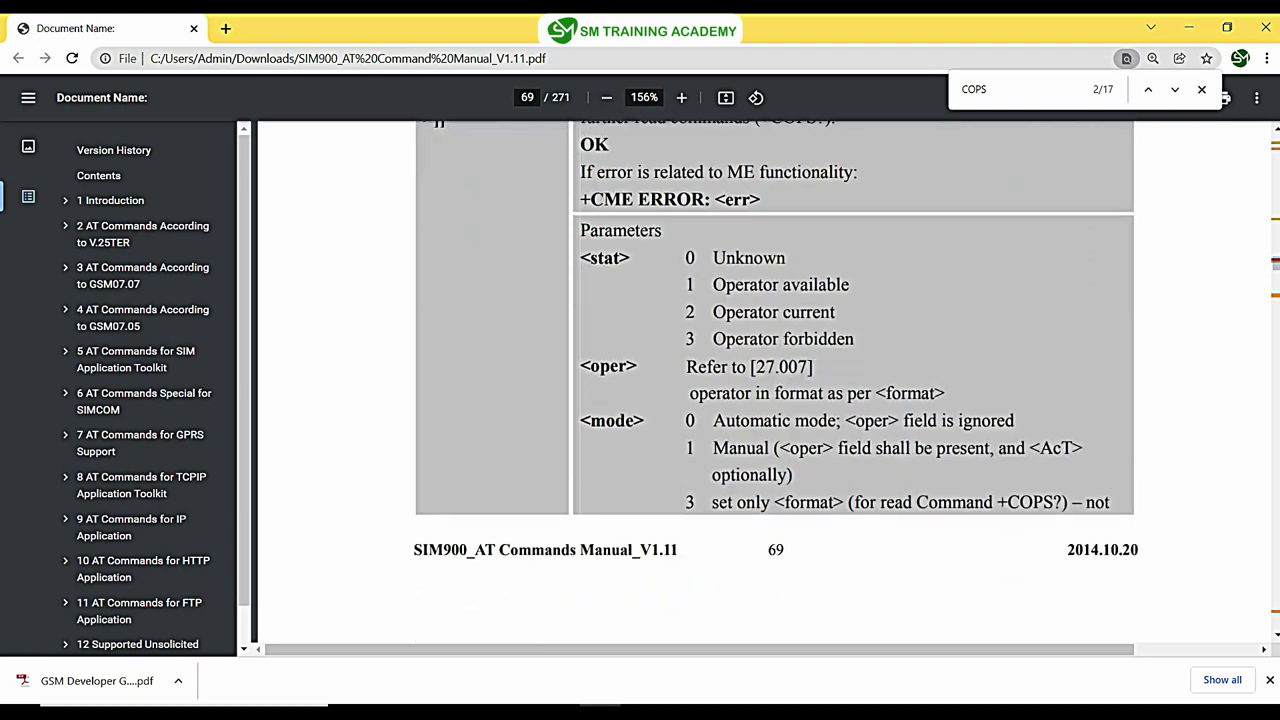
left_click_drag(686, 421, 810, 421)
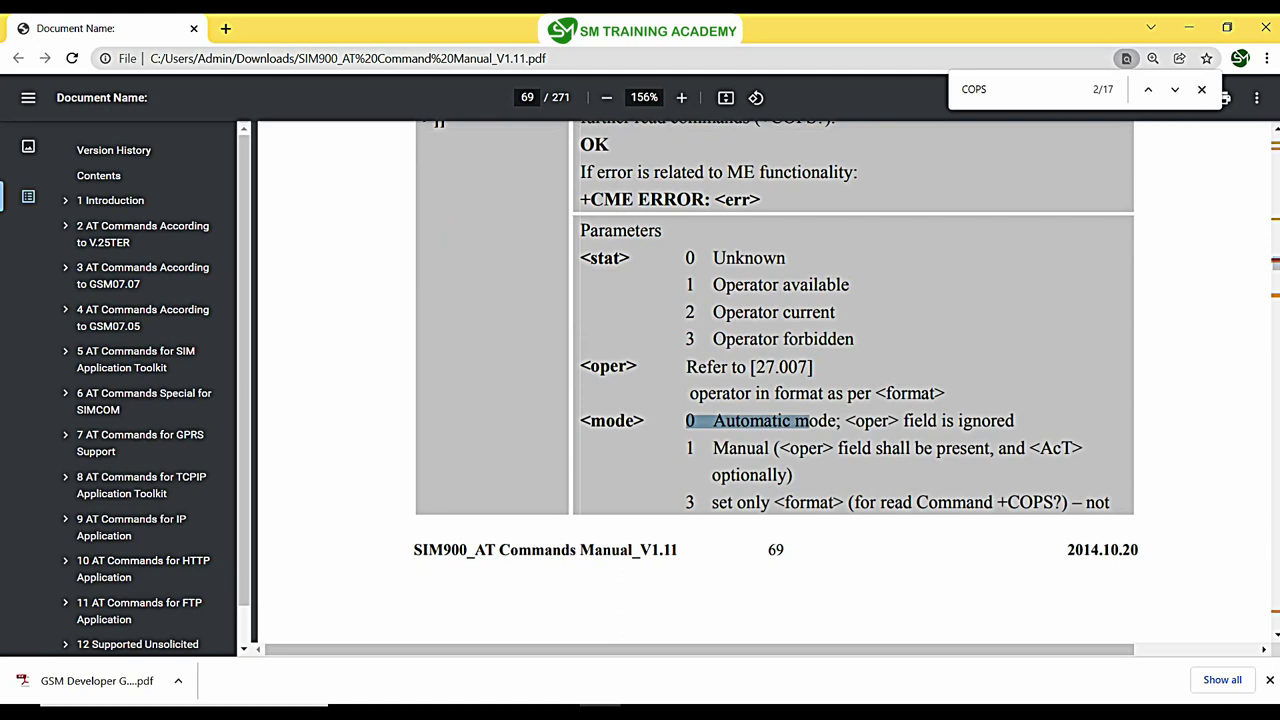
left_click_drag(687, 449, 770, 449)
left_click(689, 421)
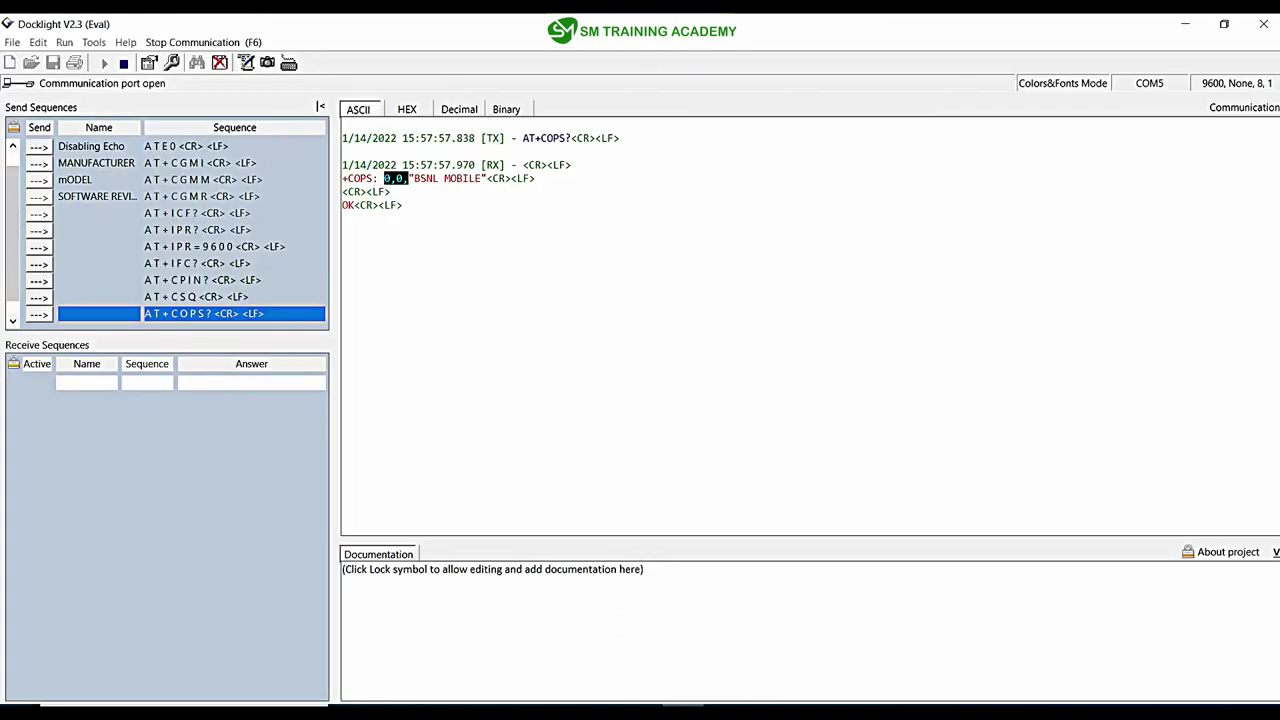
- Enlarge the communication log text in Docklight and highlight the first value of the +COPS response
scroll(450, 190, "up", 6)
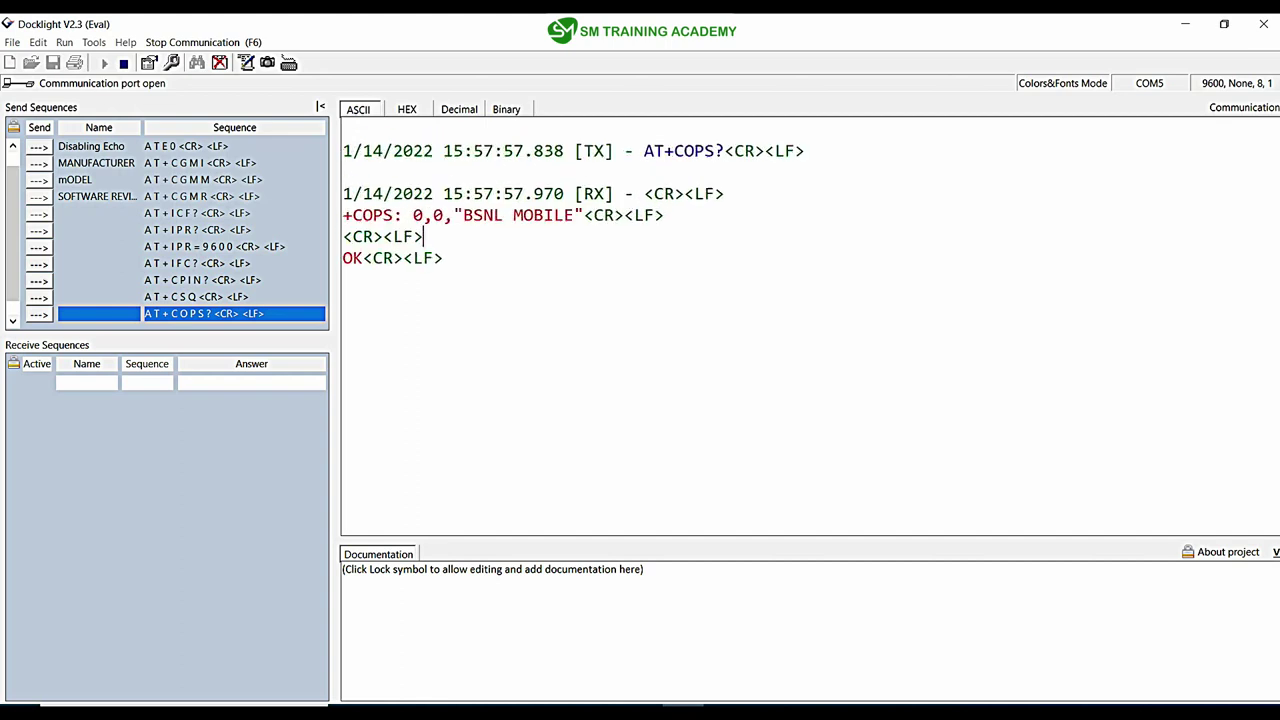
left_click_drag(424, 215, 413, 215)
mouse_move(642, 706)
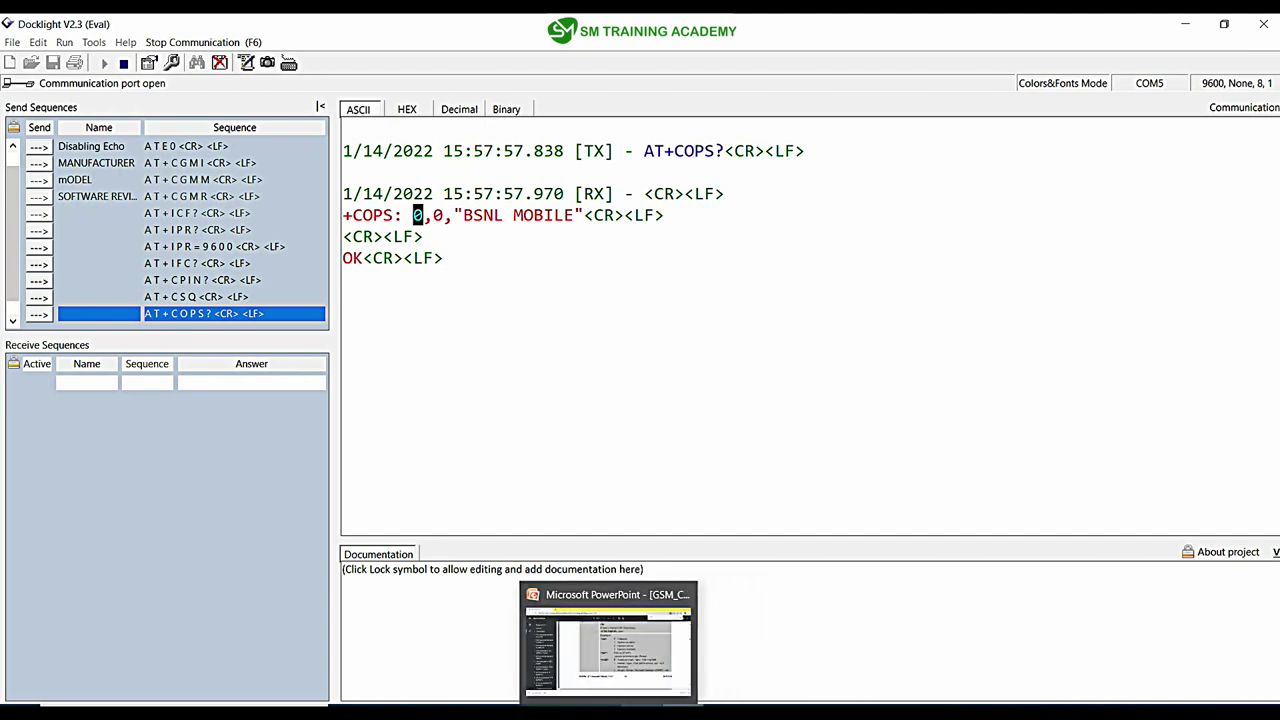
- Return to the manual in Chrome, highlight <format> in the AT+COPS write command and look for its parameter definition
left_click(602, 708)
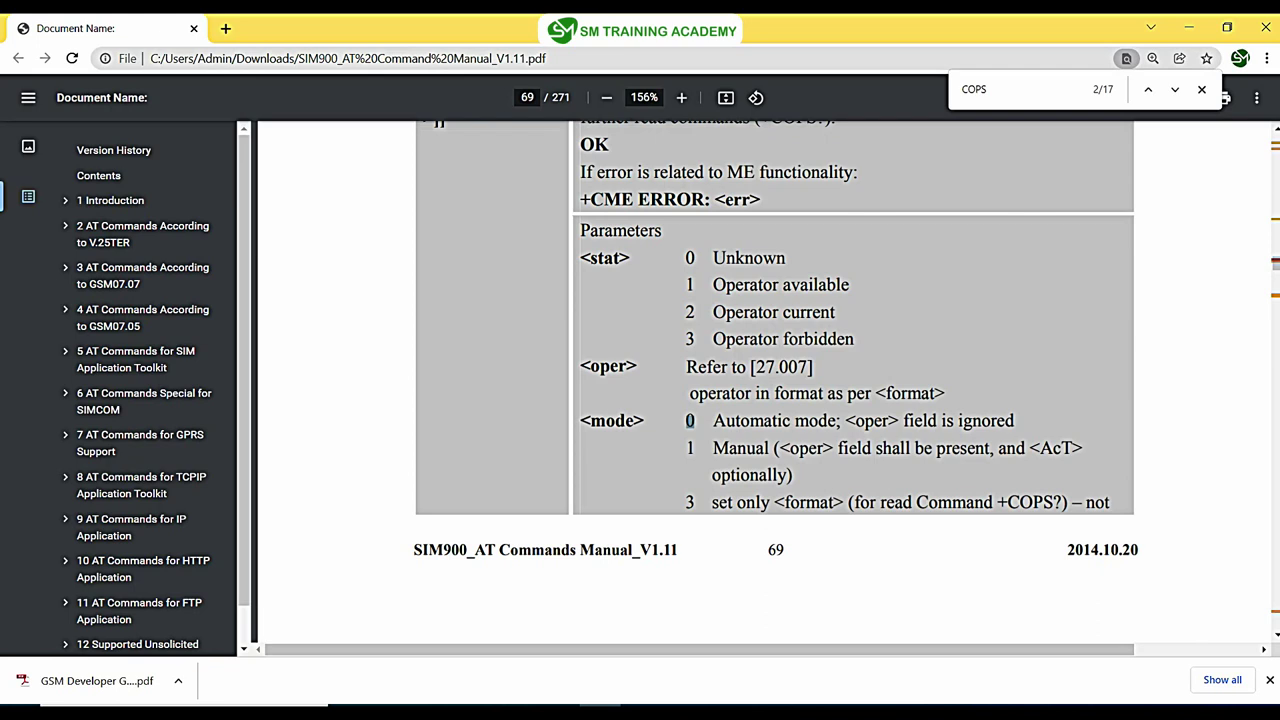
scroll(775, 380, "up", 2)
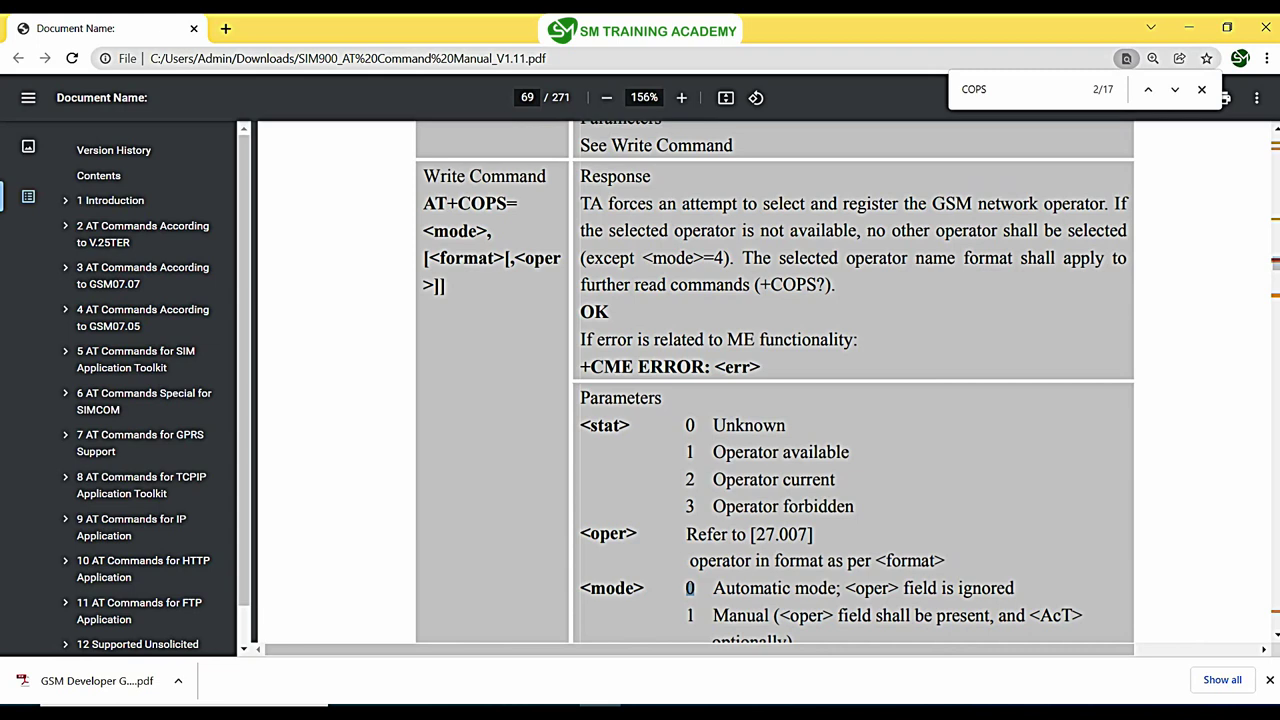
left_click_drag(504, 259, 430, 259)
scroll(765, 385, "down", 8)
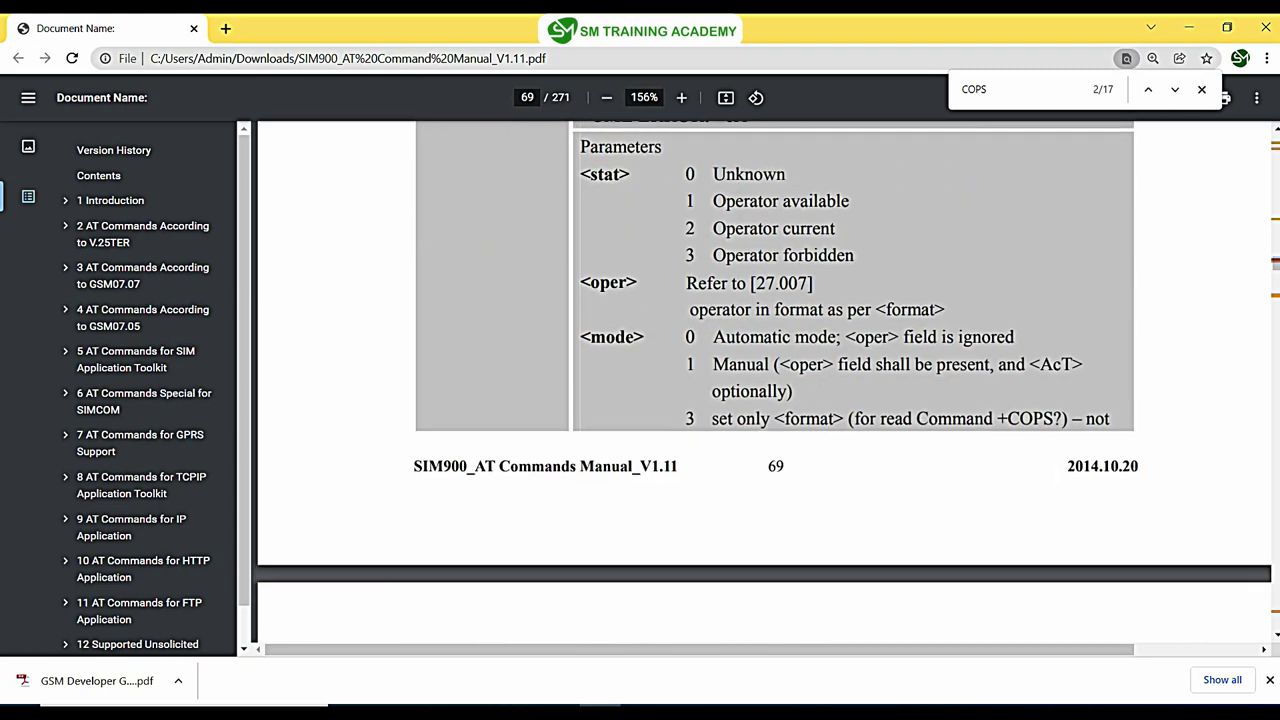